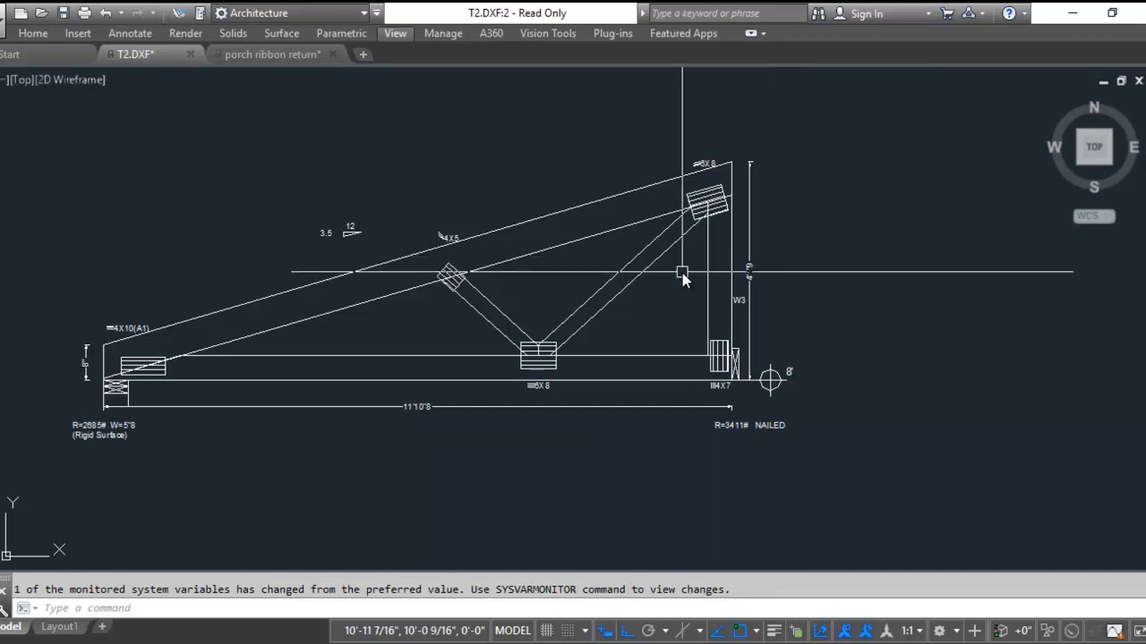
Turn on isometric drafting and switch the cursor to the left isoplane in the empty area beside the truss
{"action": "scroll", "coordinate": [682, 273], "scroll_direction": "down", "scroll_amount": 2}
{"action": "scroll", "coordinate": [646, 343], "scroll_direction": "up", "scroll_amount": 2}
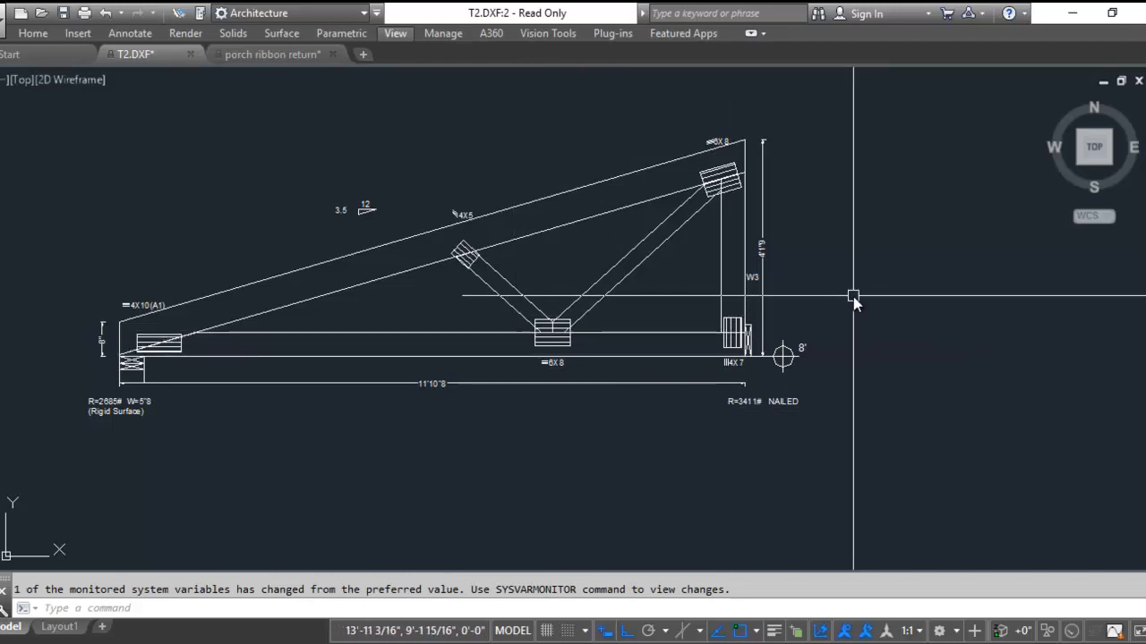
{"action": "scroll", "coordinate": [555, 232], "scroll_direction": "down", "scroll_amount": 4}
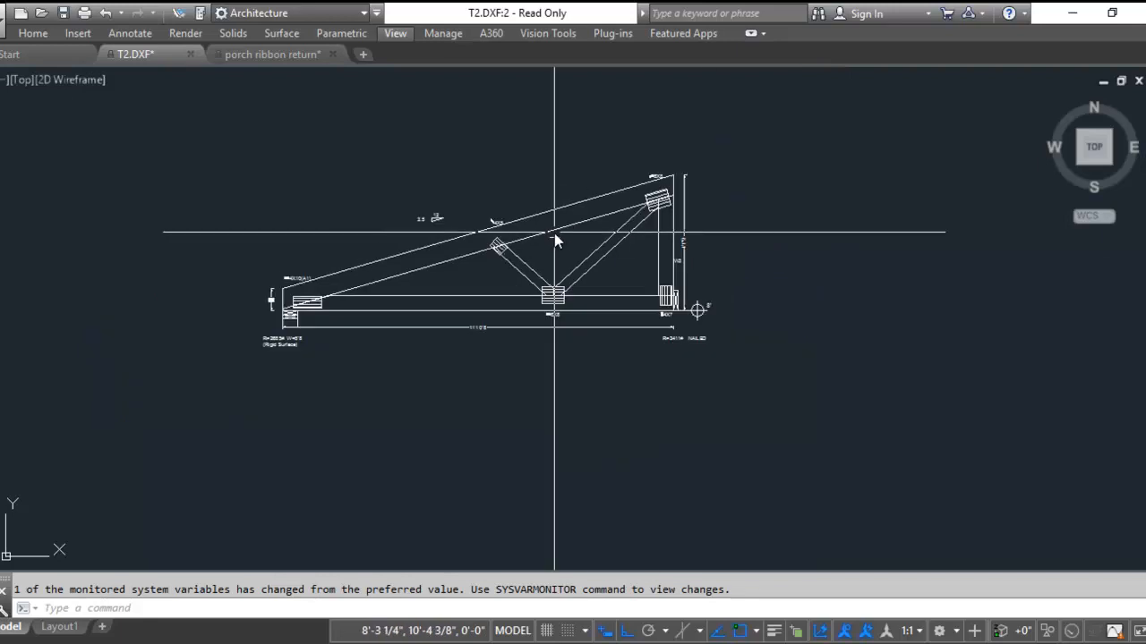
{"action": "middle_click_drag", "start_coordinate": [745, 258], "coordinate": [469, 295]}
{"action": "scroll", "coordinate": [469, 295], "scroll_direction": "up", "scroll_amount": 2}
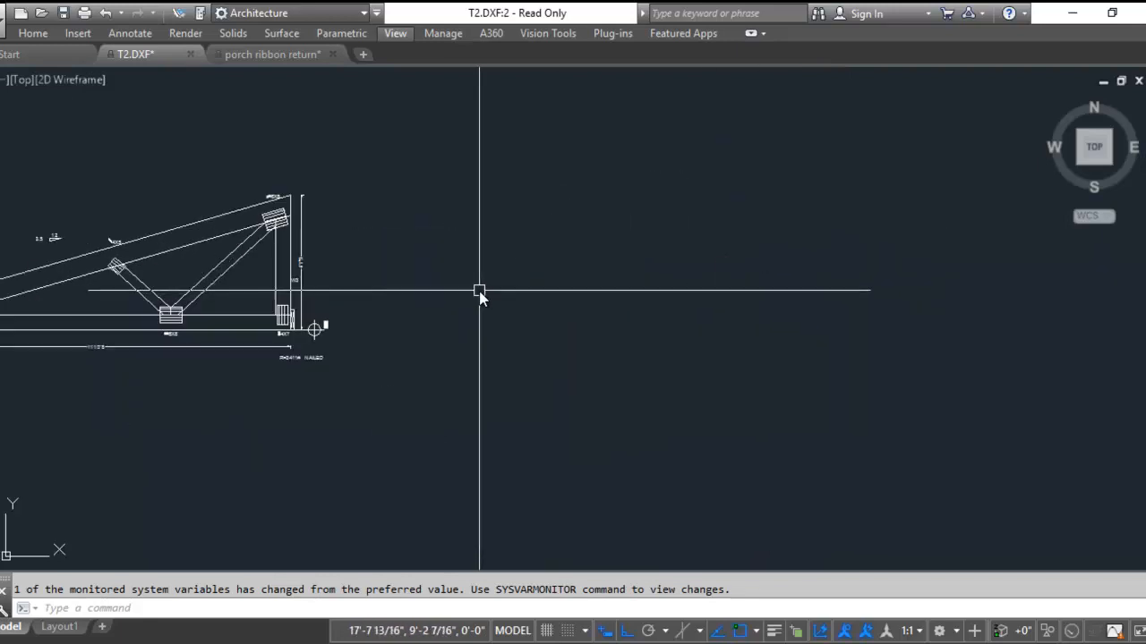
{"action": "left_click", "coordinate": [688, 632]}
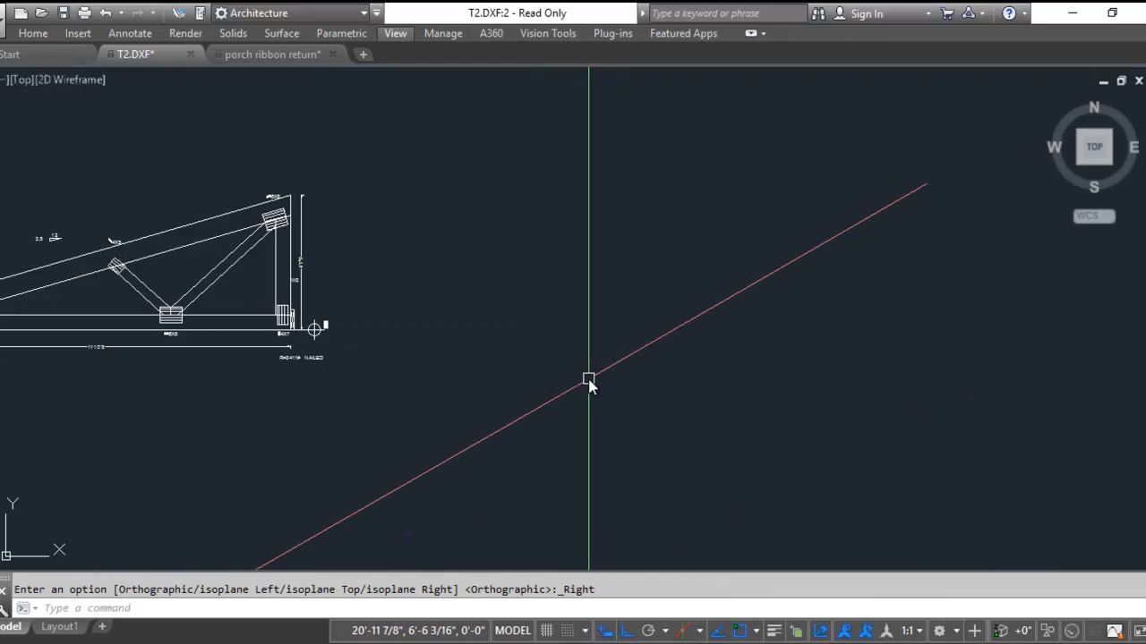
{"action": "key", "text": "F5"}
{"action": "middle_click_drag", "start_coordinate": [573, 284], "coordinate": [666, 294]}
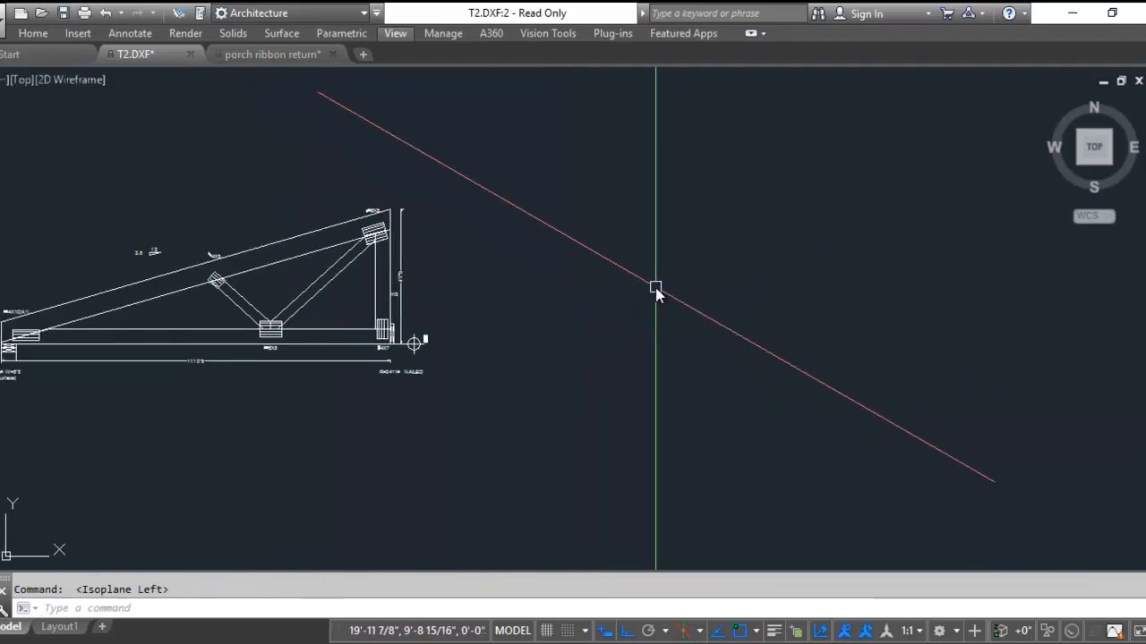
Start the isometric truss outline with a 4'1-9/16 vertical line downward and an 11'10.5 bottom line at 330 degrees
{"action": "type", "text": "l"}
{"action": "key", "text": "Return"}
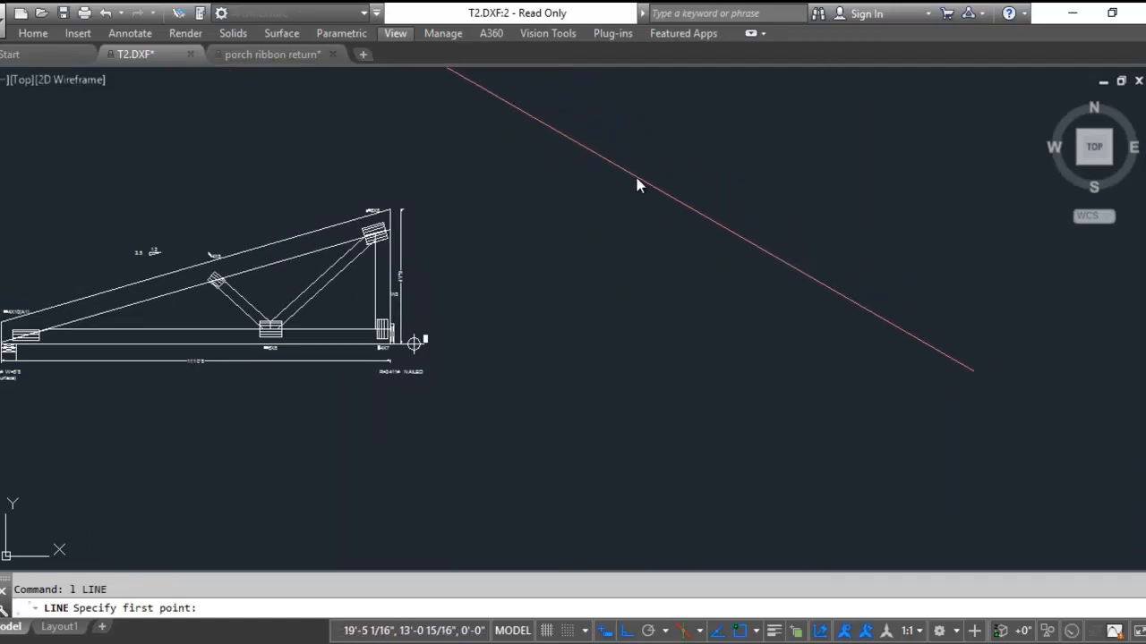
{"action": "left_click", "coordinate": [612, 171]}
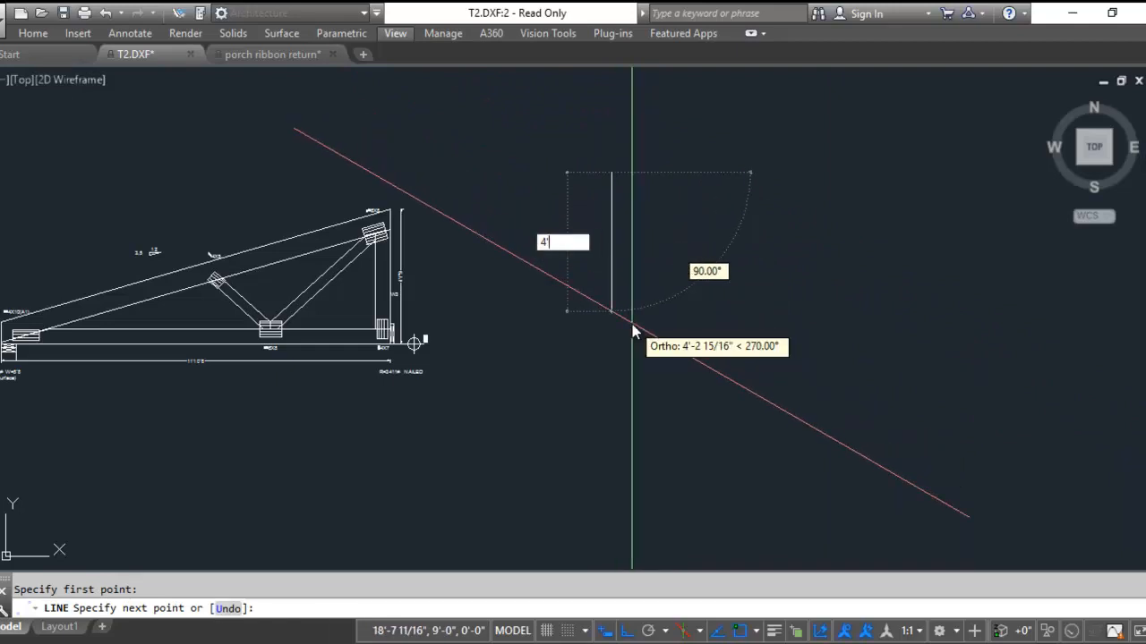
{"action": "type", "text": "4'1-9/16"}
{"action": "key", "text": "Return"}
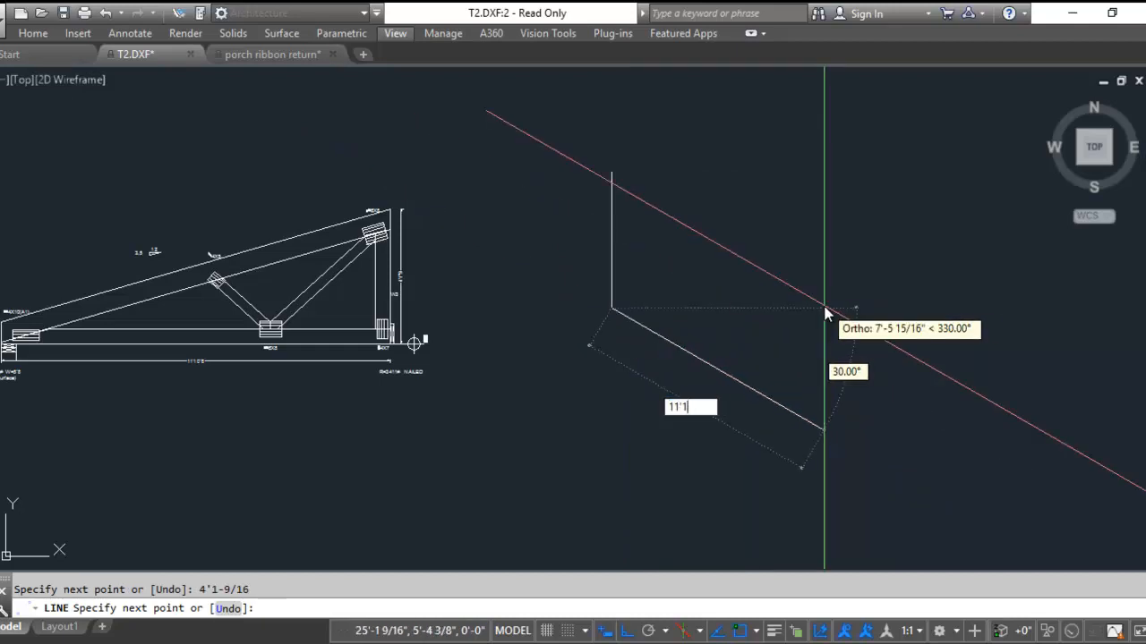
{"action": "key", "text": "Return"}
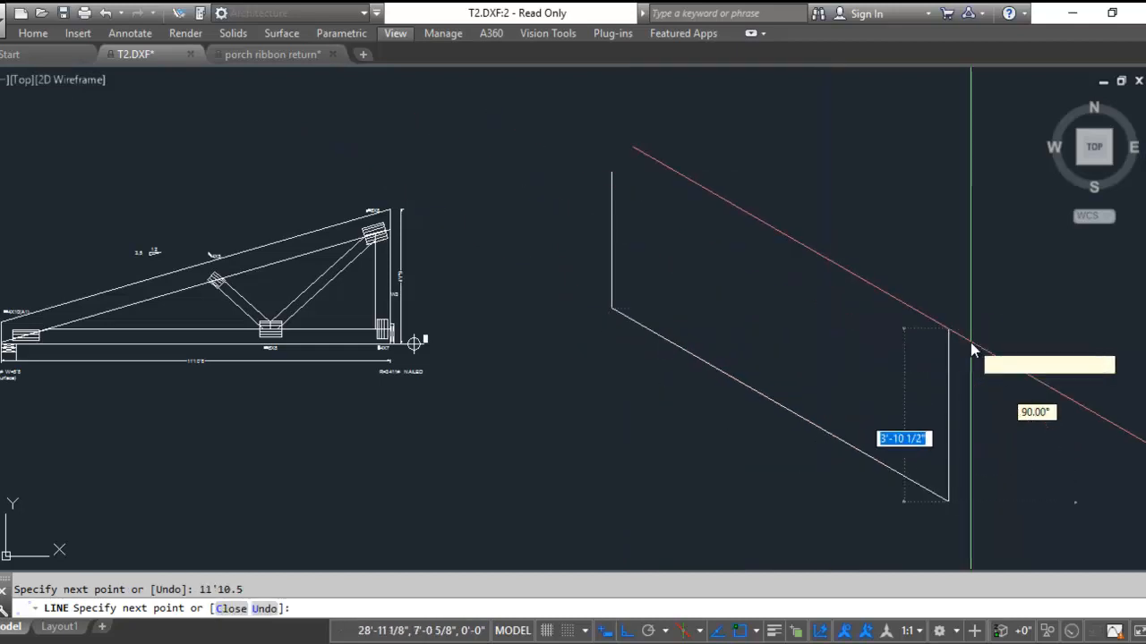
Draw the heel end upward 8 inches from the bottom line's end and close the truss outline
{"action": "type", "text": "8"}
{"action": "key", "text": "Return"}
{"action": "type", "text": "c"}
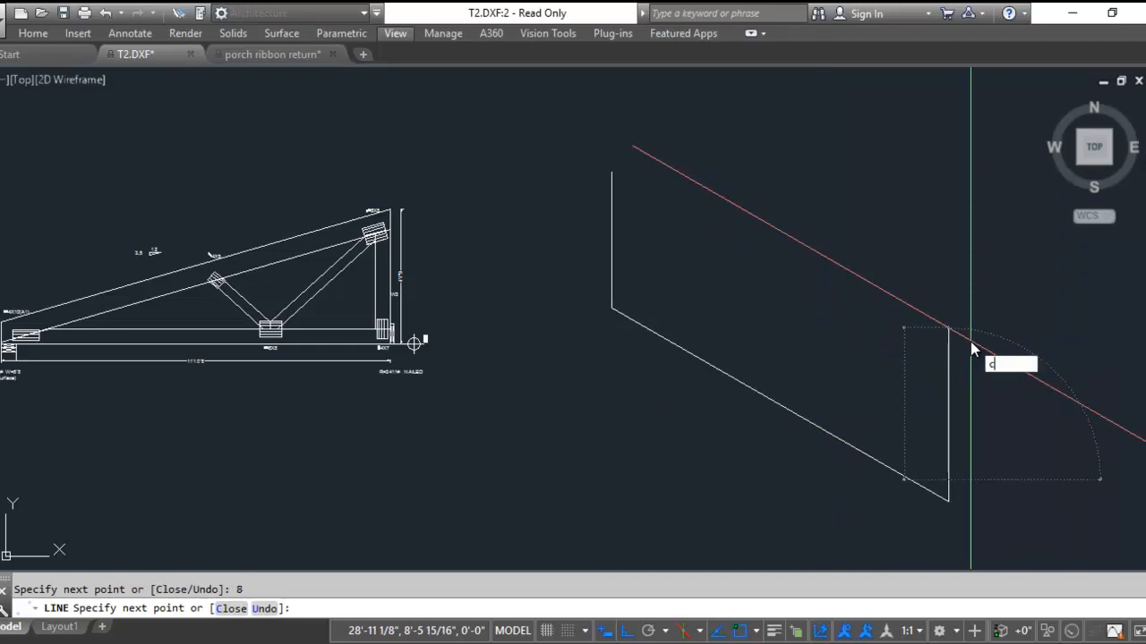
{"action": "key", "text": "Return"}
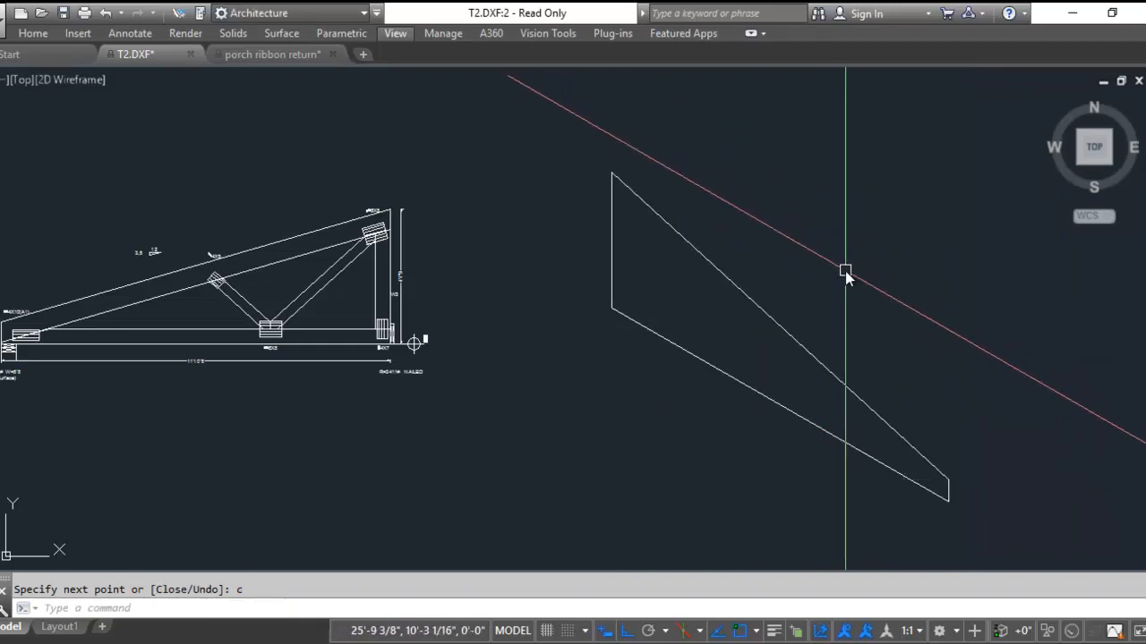
{"action": "middle_click_drag", "start_coordinate": [742, 322], "coordinate": [662, 277]}
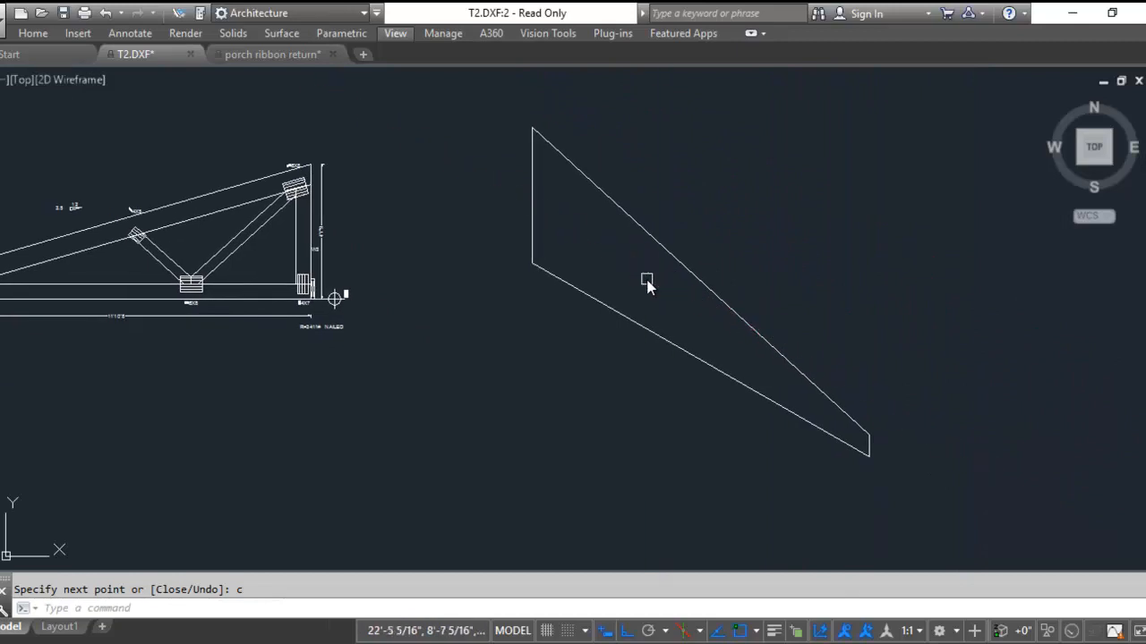
{"action": "key", "text": "Escape"}
{"action": "middle_click_drag", "start_coordinate": [585, 254], "coordinate": [661, 257]}
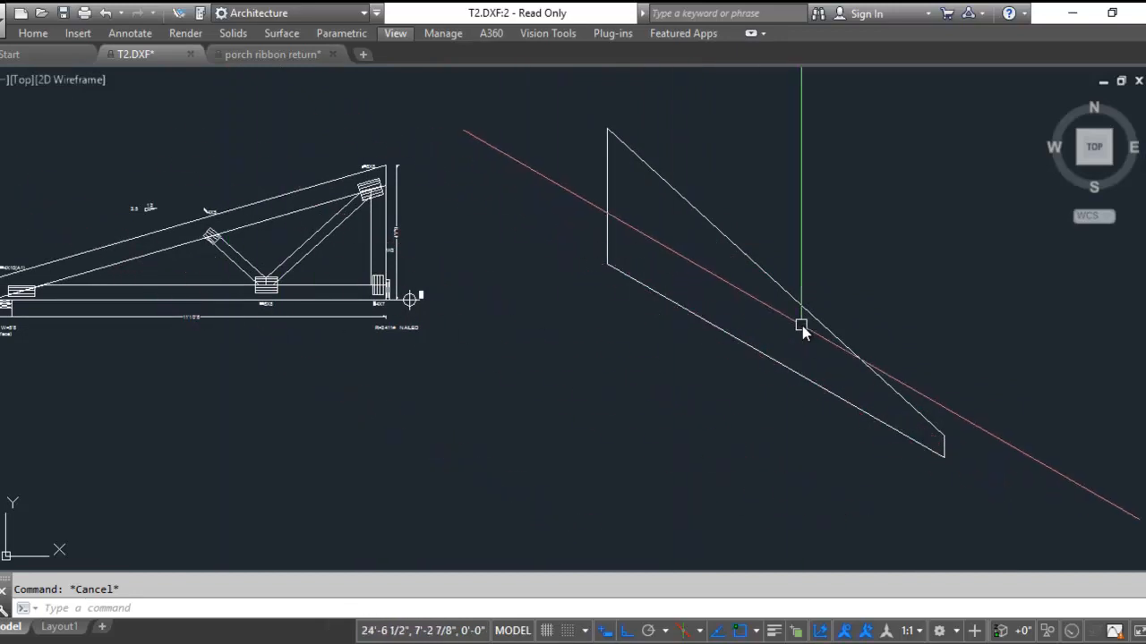
{"action": "scroll", "coordinate": [709, 320], "scroll_direction": "up", "scroll_amount": 2}
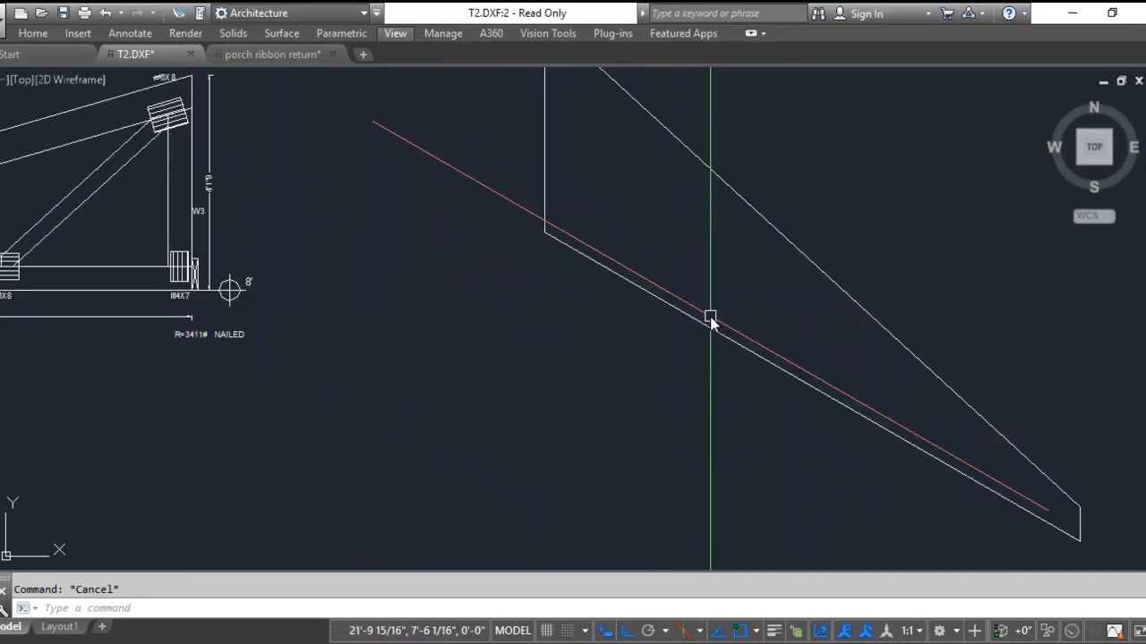
{"action": "type", "text": "c"}
{"action": "key", "text": "Return"}
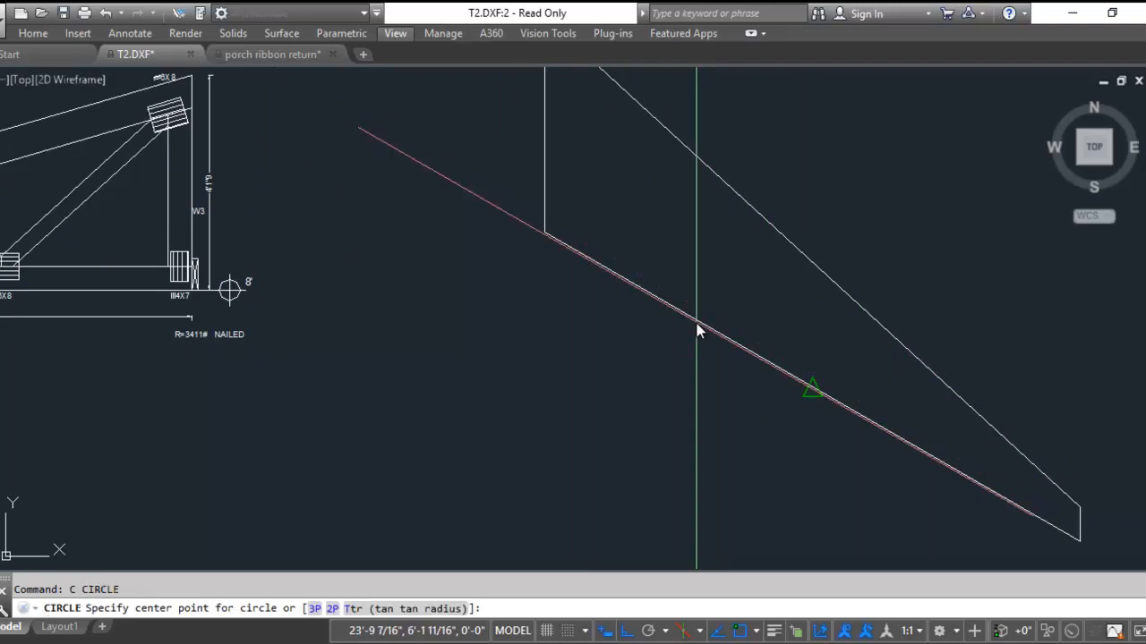
{"action": "key", "text": "Escape"}
Copy the isometric outline's bottom line 3.5 inches straight up to form the bottom chord's inner edge
{"action": "type", "text": "copy"}
{"action": "key", "text": "Return"}
{"action": "left_click", "coordinate": [702, 318]}
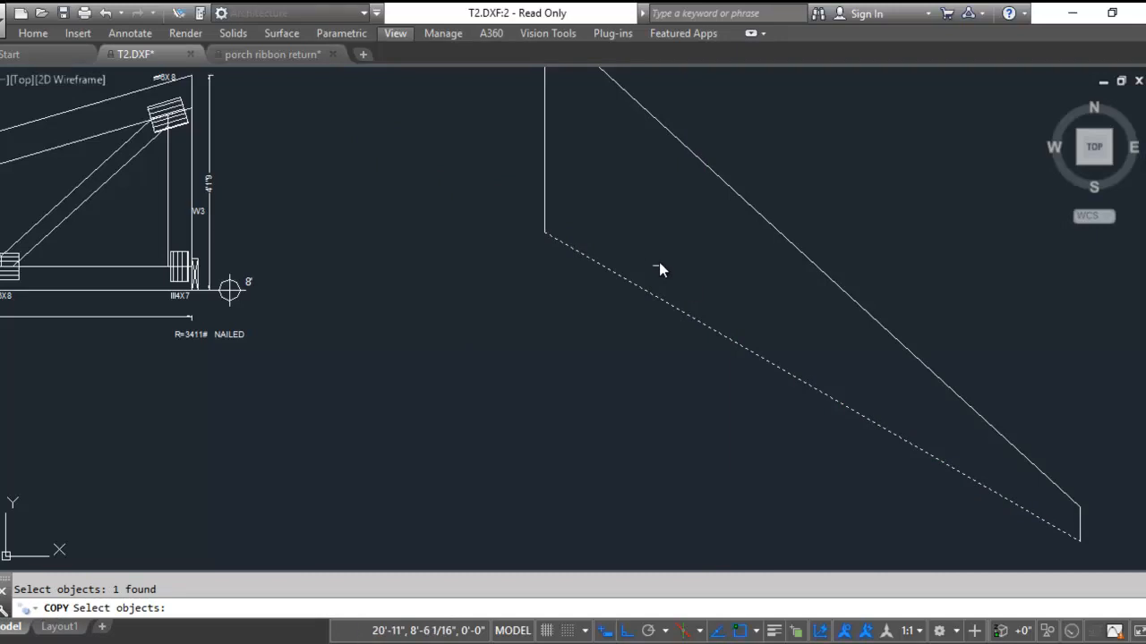
{"action": "key", "text": "Return"}
{"action": "left_click", "coordinate": [416, 382]}
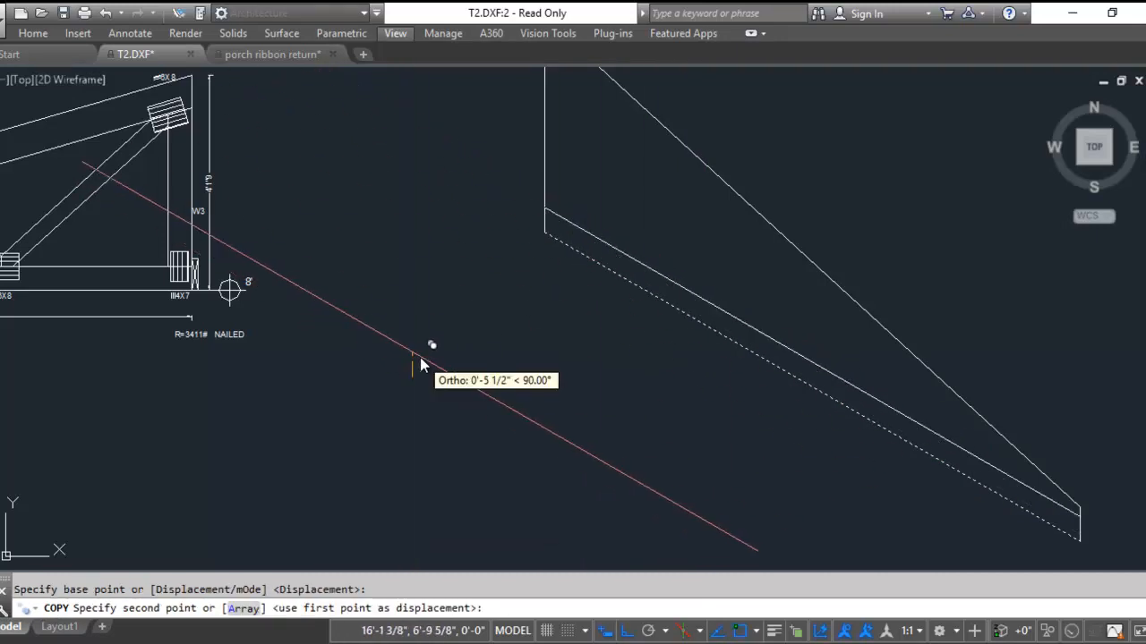
{"action": "type", "text": "3.5"}
{"action": "key", "text": "Return"}
{"action": "key", "text": "Escape"}
Copy the tall vertical line 3.5 inches along the isometric axis toward the inside of the outline
{"action": "key", "text": "Return"}
{"action": "left_click", "coordinate": [544, 154]}
{"action": "key", "text": "Return"}
{"action": "left_click", "coordinate": [440, 189]}
{"action": "type", "text": "3."}
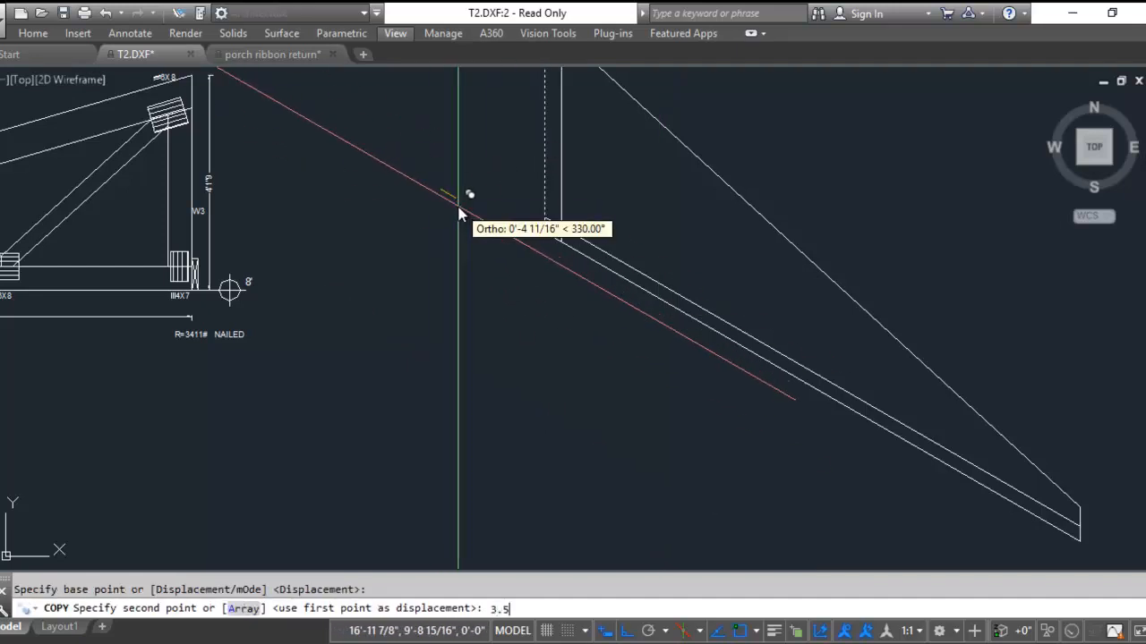
{"action": "type", "text": "5"}
{"action": "key", "text": "Return"}
{"action": "key", "text": "Escape"}
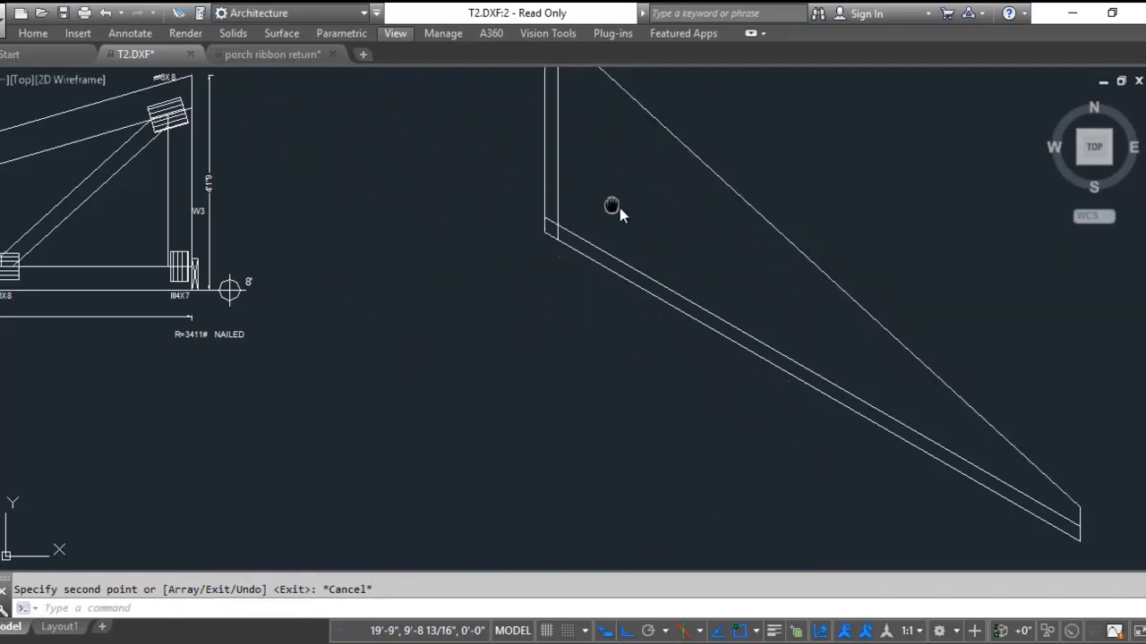
Draw a vertical reference line across both edges of the top chord in the original truss elevation
{"action": "middle_click_drag", "start_coordinate": [420, 215], "coordinate": [646, 254]}
{"action": "scroll", "coordinate": [265, 188], "scroll_direction": "up", "scroll_amount": 5}
{"action": "middle_click_drag", "start_coordinate": [275, 189], "coordinate": [454, 235]}
{"action": "key", "text": "Escape"}
{"action": "key", "text": "Return"}
{"action": "left_click", "coordinate": [361, 120]}
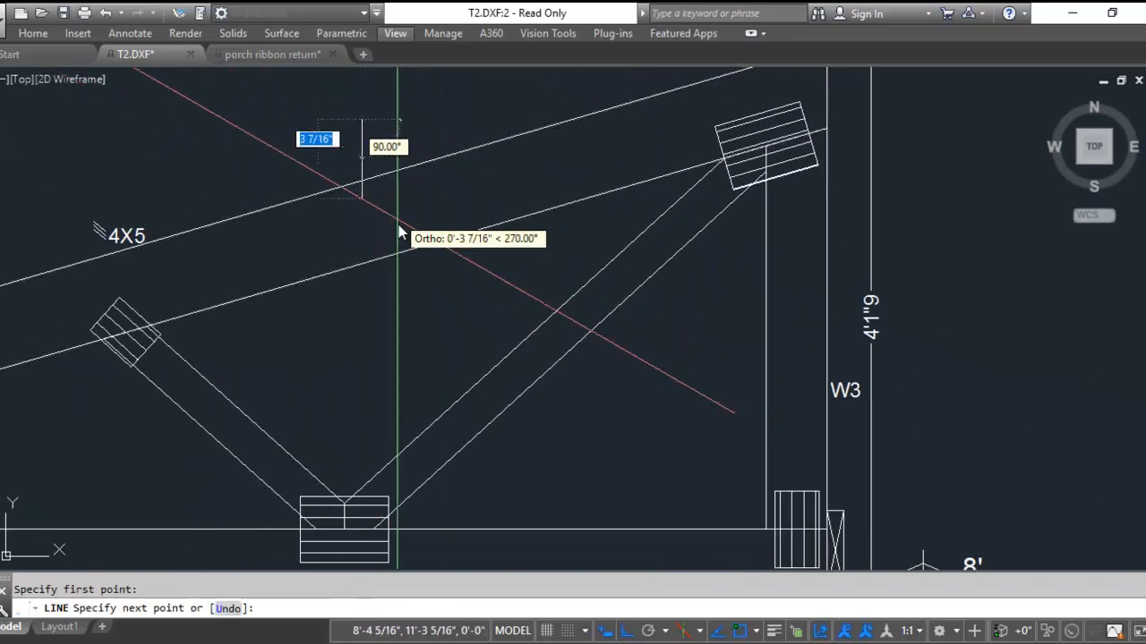
{"action": "left_click", "coordinate": [395, 319]}
{"action": "key", "text": "Escape"}
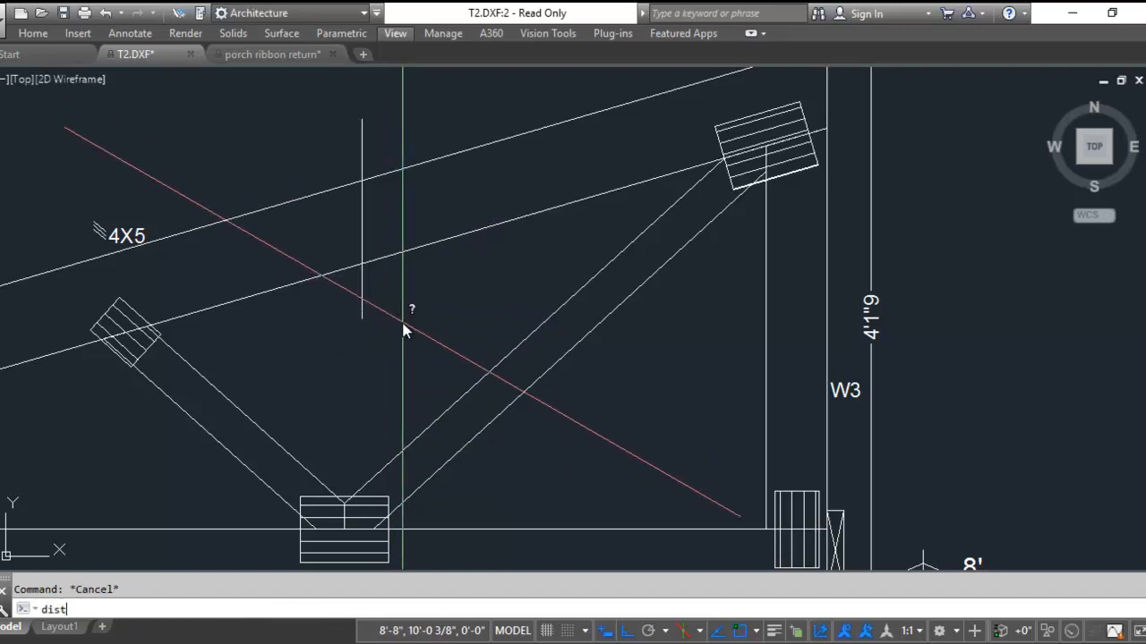
Measure the top chord's vertical depth between its two intersections with the reference line
{"action": "key", "text": "Return"}
{"action": "left_click", "coordinate": [363, 183]}
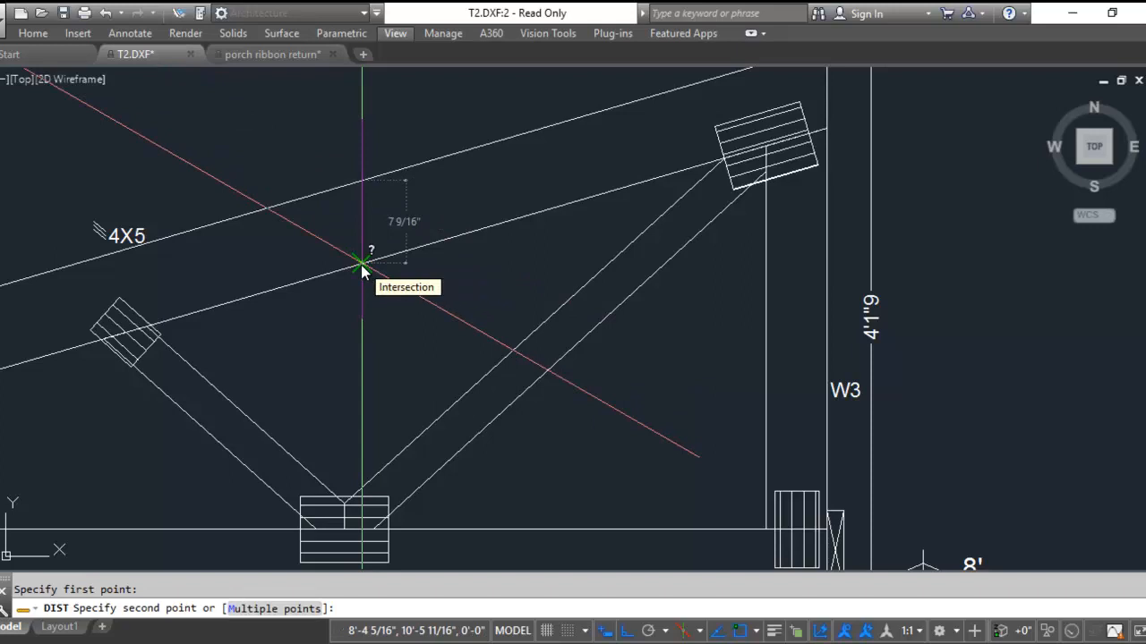
{"action": "left_click", "coordinate": [360, 265]}
{"action": "scroll", "coordinate": [360, 265], "scroll_direction": "down", "scroll_amount": 2}
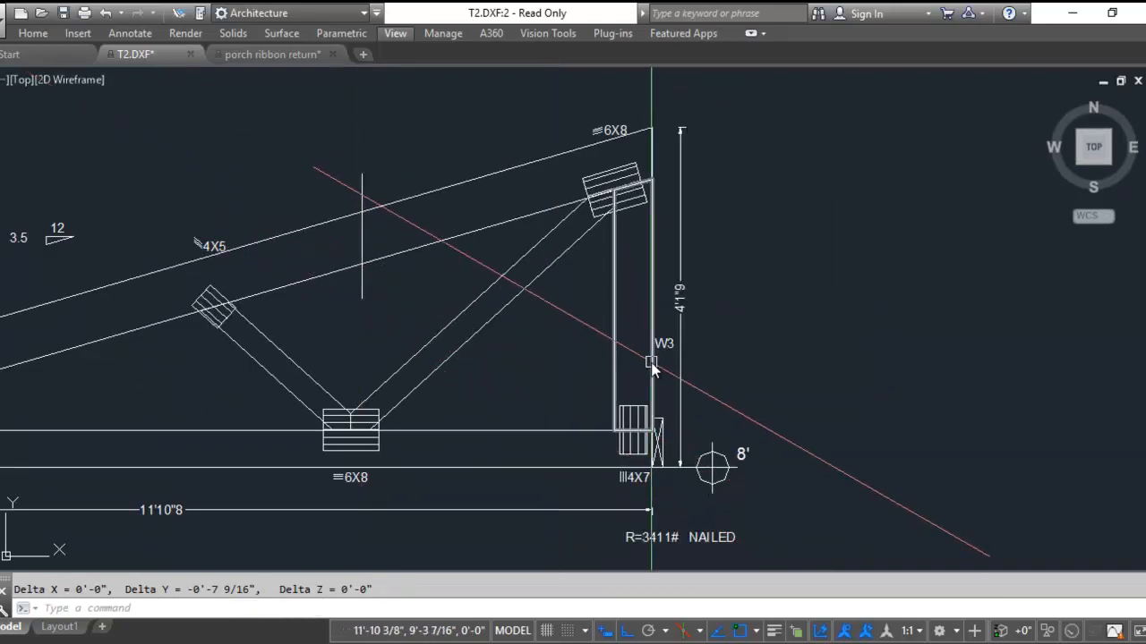
Move the bottom chord's inner line farther up from the outer bottom line in the isometric truss
{"action": "scroll", "coordinate": [651, 365], "scroll_direction": "down", "scroll_amount": 3}
{"action": "middle_click_drag", "start_coordinate": [805, 358], "coordinate": [557, 345]}
{"action": "scroll", "coordinate": [563, 366], "scroll_direction": "up", "scroll_amount": 4}
{"action": "key", "text": "Escape"}
{"action": "type", "text": "m"}
{"action": "key", "text": "Return"}
{"action": "left_click", "coordinate": [554, 378]}
{"action": "key", "text": "Return"}
{"action": "left_click", "coordinate": [583, 346]}
{"action": "key", "text": "Return"}
Move the inner vertical line 2 inches farther inward along the isometric axis
{"action": "key", "text": "Return"}
{"action": "left_click", "coordinate": [470, 272]}
{"action": "key", "text": "Return"}
{"action": "left_click", "coordinate": [499, 274]}
{"action": "type", "text": "2"}
{"action": "key", "text": "Return"}
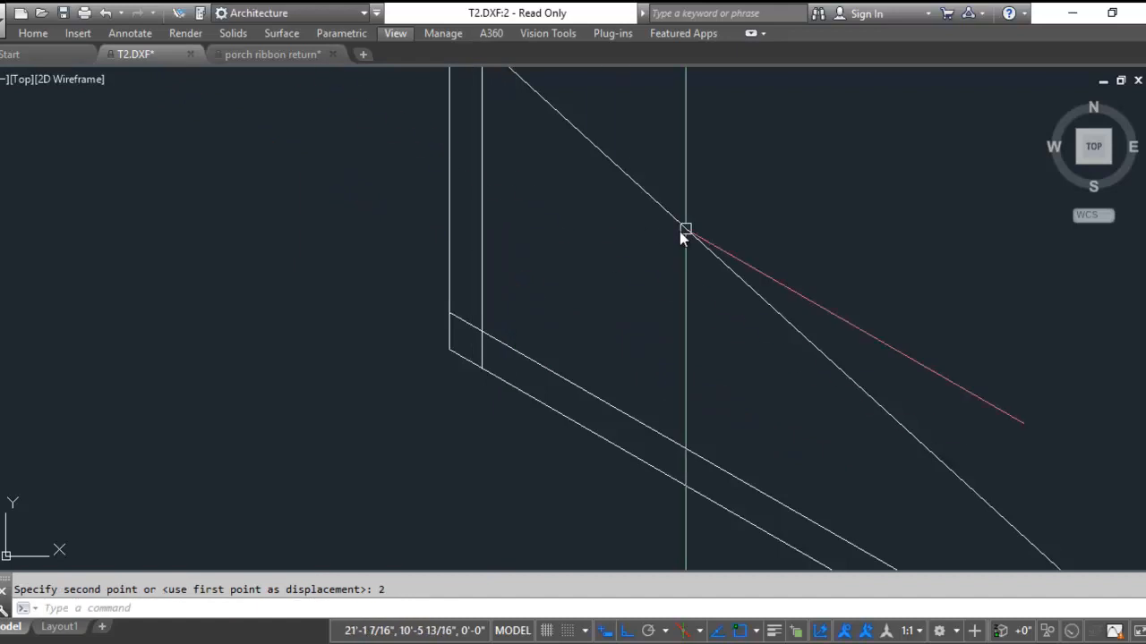
Copy the sloped top line straight down 7-9/16 inches to form the top chord's lower edge
{"action": "type", "text": "co"}
{"action": "key", "text": "Return"}
{"action": "left_click", "coordinate": [698, 240]}
{"action": "key", "text": "Return"}
{"action": "left_click", "coordinate": [682, 268]}
{"action": "type", "text": "7-9/16"}
{"action": "key", "text": "Return"}
{"action": "key", "text": "Escape"}
{"action": "scroll", "coordinate": [685, 308], "scroll_direction": "down", "scroll_amount": 2}
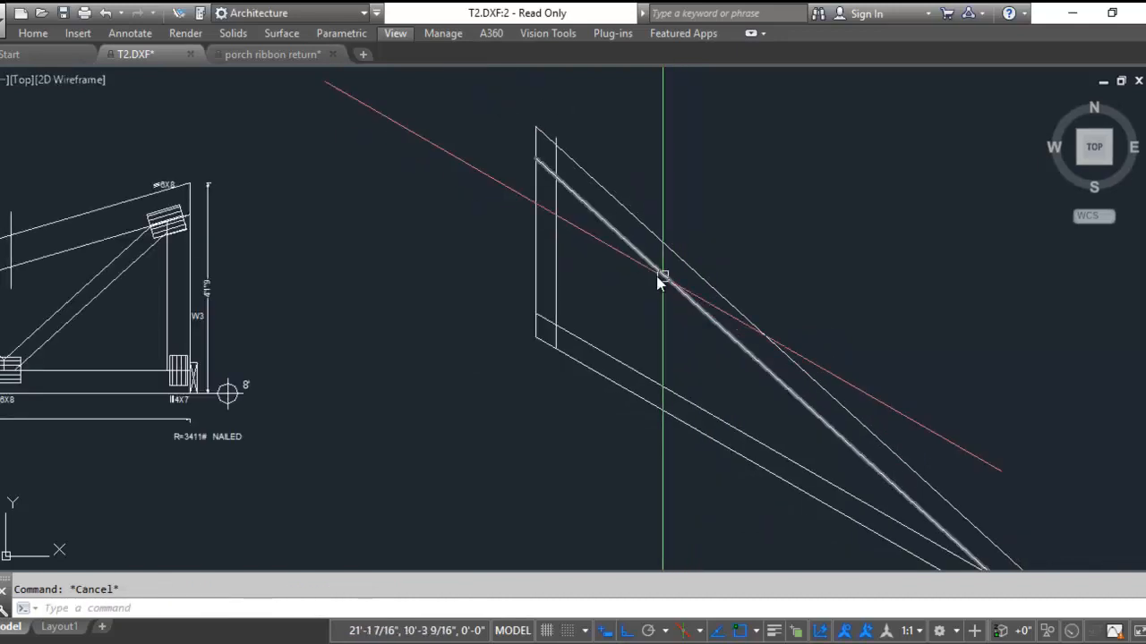
Trim the overhanging line ends at the top of the vertical member and where it crosses the bottom chord
{"action": "scroll", "coordinate": [548, 176], "scroll_direction": "up", "scroll_amount": 2}
{"action": "type", "text": "tr"}
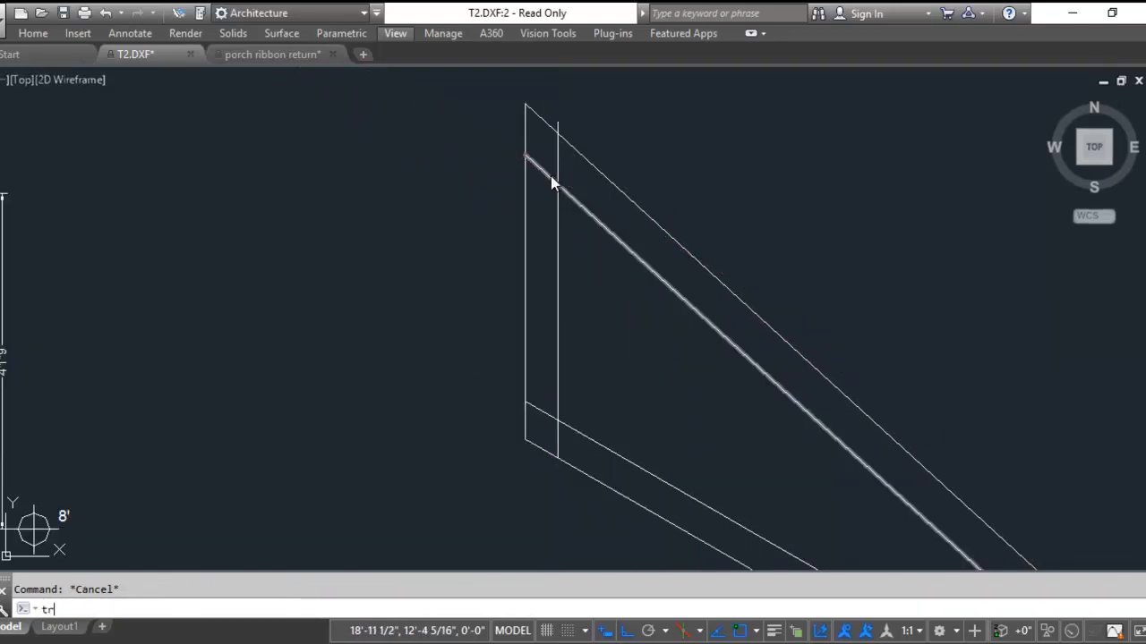
{"action": "key", "text": "Return"}
{"action": "key", "text": "Return"}
{"action": "left_click", "coordinate": [547, 176]}
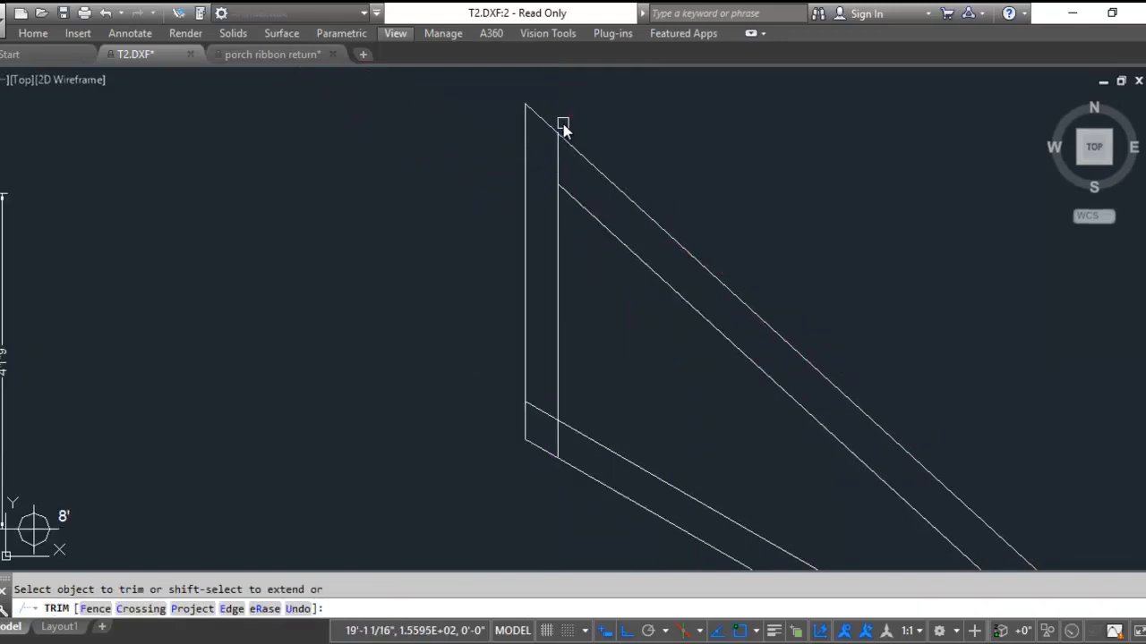
{"action": "scroll", "coordinate": [562, 130], "scroll_direction": "down", "scroll_amount": 2}
{"action": "scroll", "coordinate": [555, 338], "scroll_direction": "up", "scroll_amount": 2}
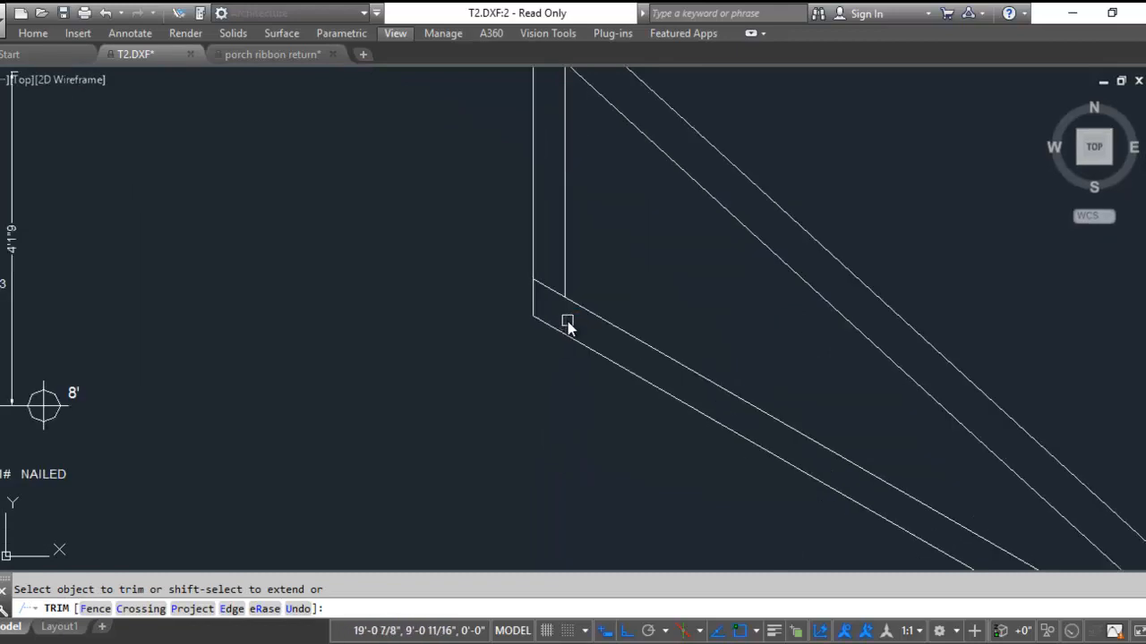
Trim the overlapping inner chord lines at the heel where the top and bottom chords meet
{"action": "scroll", "coordinate": [567, 328], "scroll_direction": "down", "scroll_amount": 4}
{"action": "scroll", "coordinate": [767, 421], "scroll_direction": "up", "scroll_amount": 3}
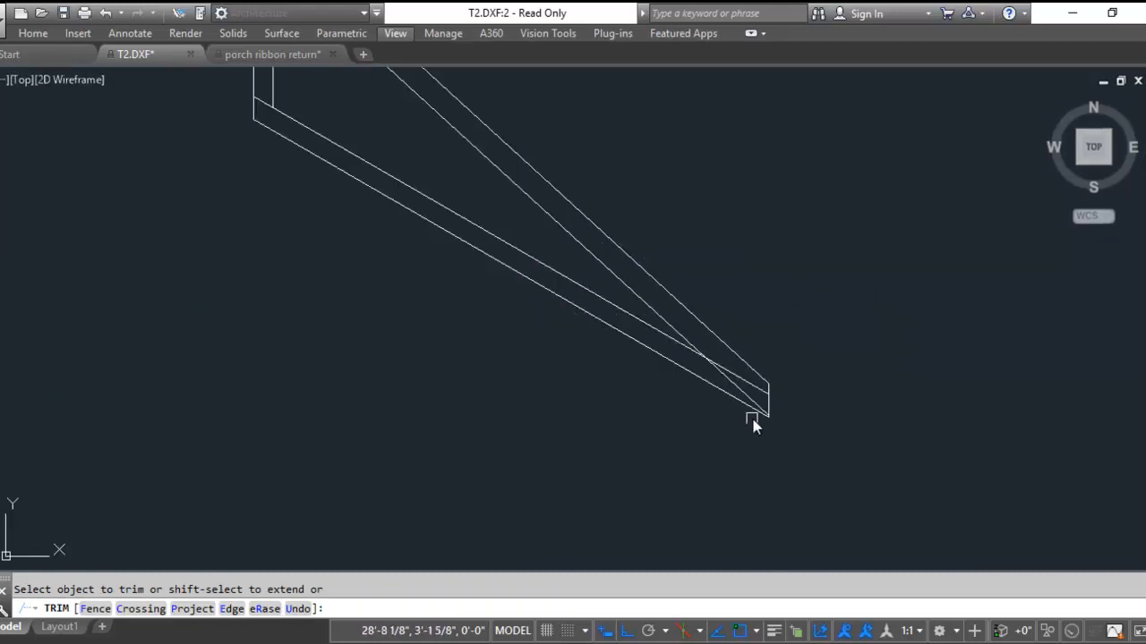
{"action": "scroll", "coordinate": [739, 391], "scroll_direction": "down", "scroll_amount": 3}
{"action": "mouse_move", "coordinate": [451, 371]}
{"action": "middle_mouse_down"}
{"action": "mouse_move", "coordinate": [683, 366]}
{"action": "mouse_move", "coordinate": [570, 356]}
{"action": "middle_mouse_up"}
{"action": "scroll", "coordinate": [900, 358], "scroll_direction": "up", "scroll_amount": 2}
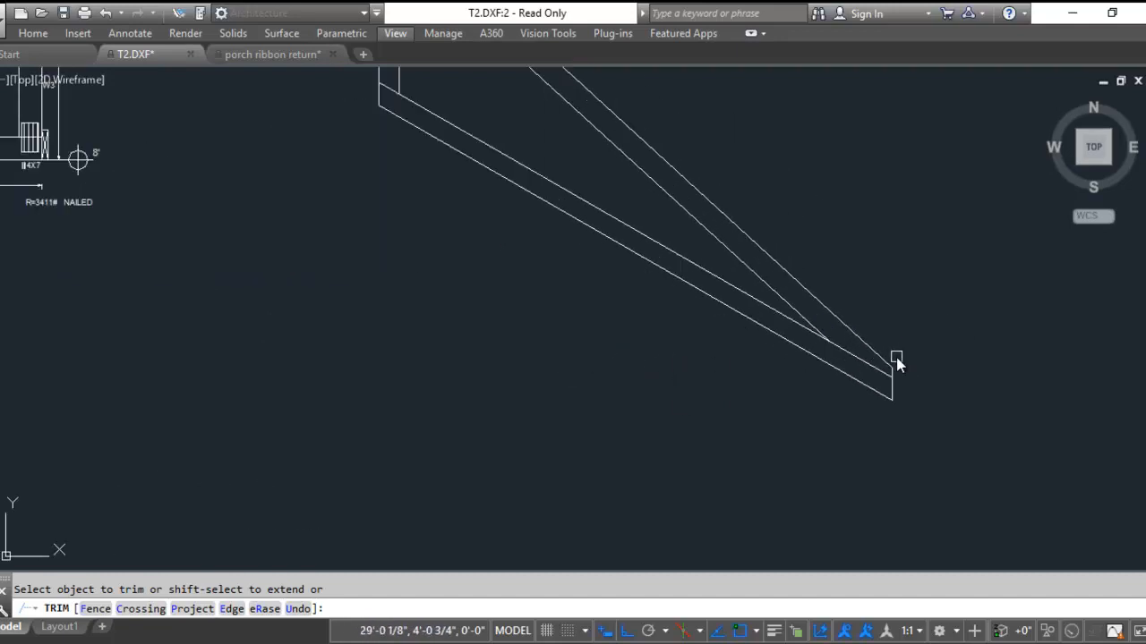
{"action": "scroll", "coordinate": [896, 358], "scroll_direction": "down", "scroll_amount": 3}
{"action": "scroll", "coordinate": [752, 394], "scroll_direction": "up", "scroll_amount": 3}
{"action": "scroll", "coordinate": [747, 387], "scroll_direction": "down", "scroll_amount": 2}
{"action": "middle_click_drag", "start_coordinate": [483, 265], "coordinate": [576, 305]}
{"action": "key", "text": "Escape"}
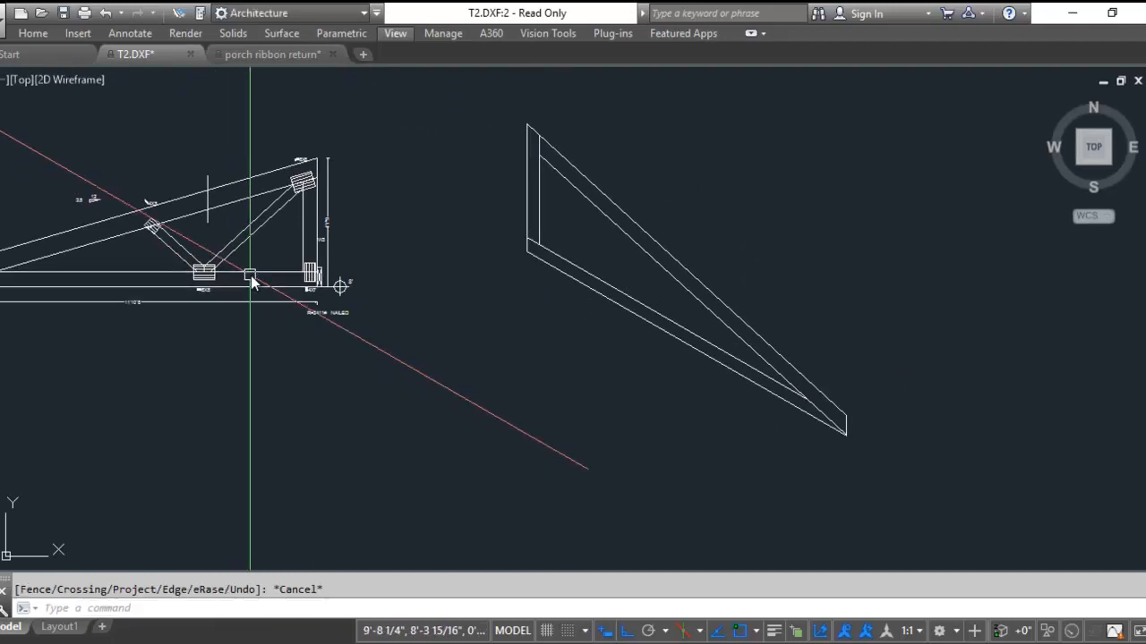
Measure the distance along the bottom chord's upper edge from the end vertical's inner edge to the web joint centre at the 6X8 plate
{"action": "scroll", "coordinate": [248, 285], "scroll_direction": "up", "scroll_amount": 2}
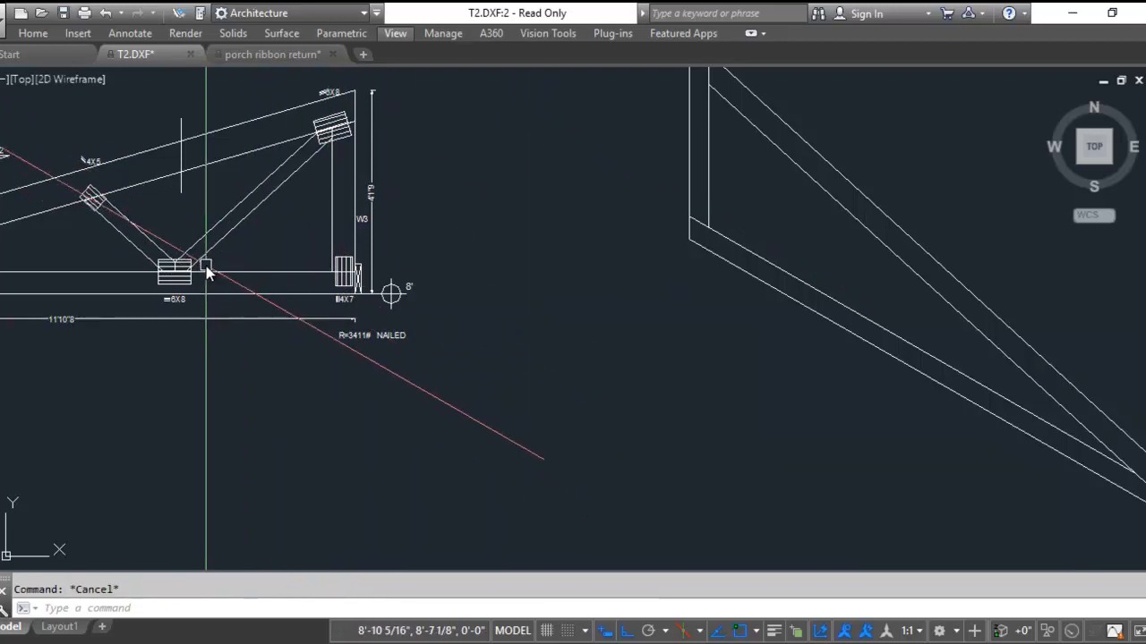
{"action": "key", "text": "Return"}
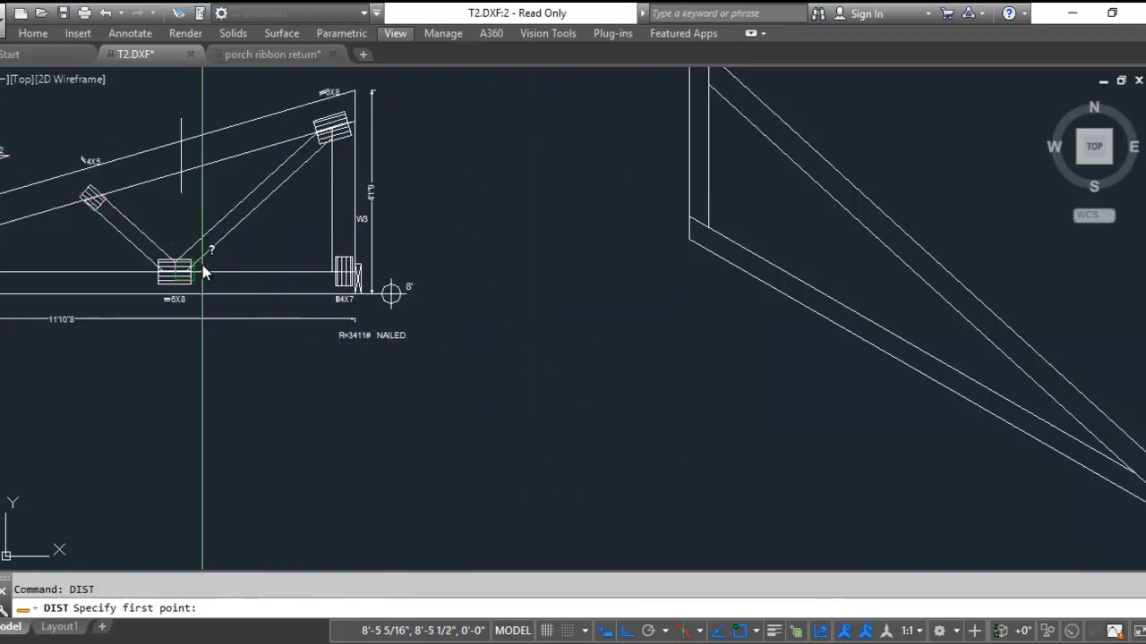
{"action": "left_click", "coordinate": [326, 276]}
{"action": "scroll", "coordinate": [179, 295], "scroll_direction": "up", "scroll_amount": 5}
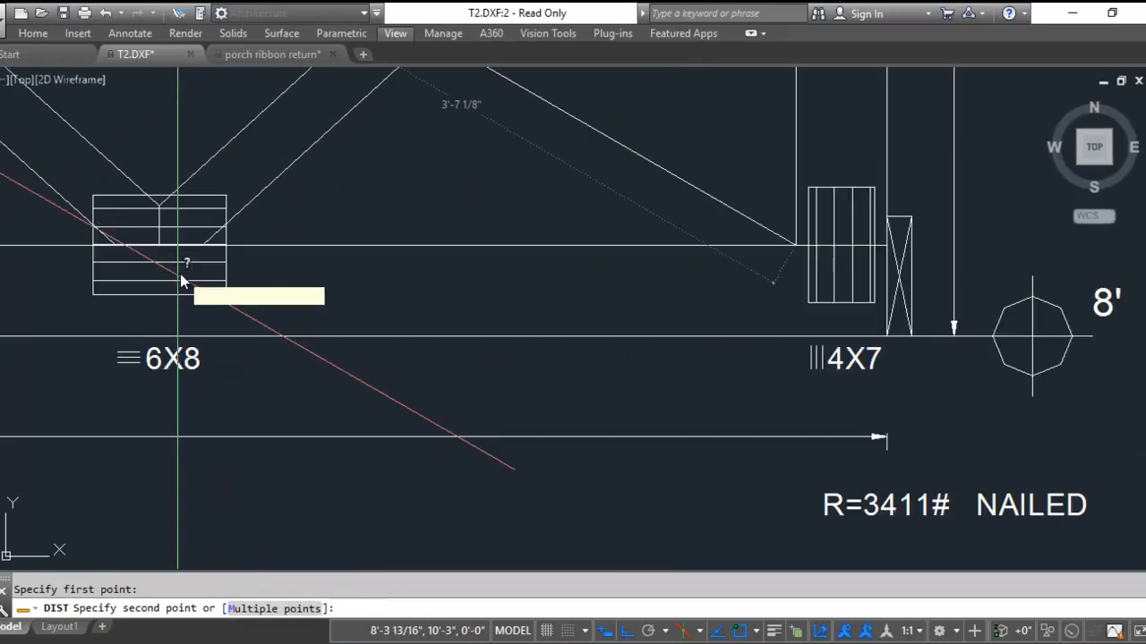
{"action": "left_click", "coordinate": [154, 252]}
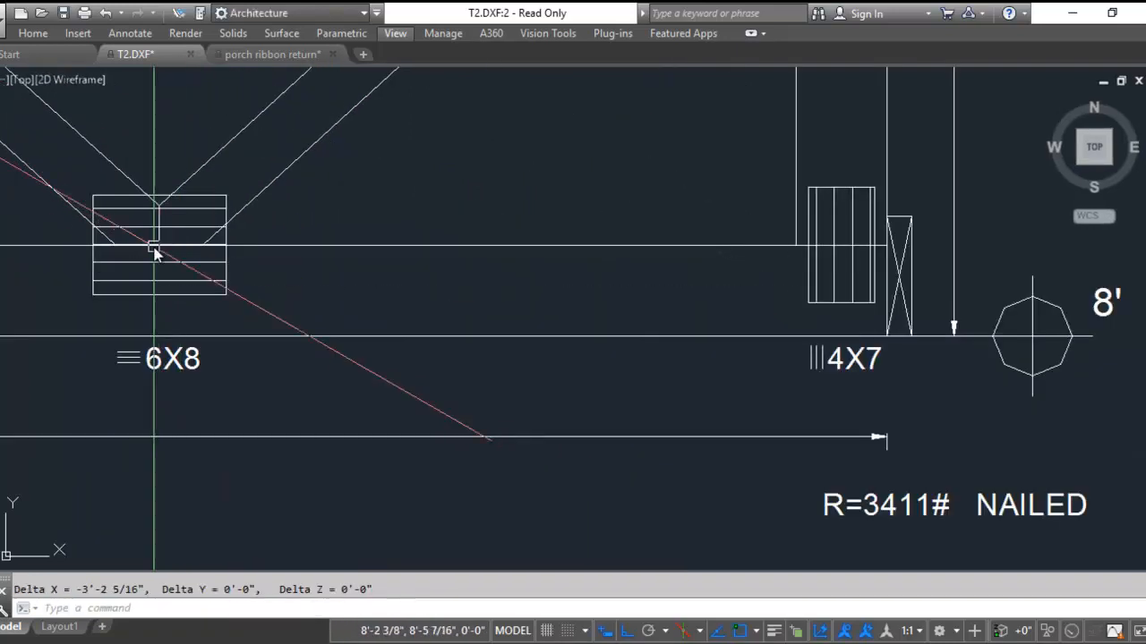
Copy the isometric end vertical's inner edge 3'2-5/16" along the bottom chord direction to locate the lower web joint
{"action": "scroll", "coordinate": [154, 252], "scroll_direction": "down", "scroll_amount": 3}
{"action": "key", "text": "Escape"}
{"action": "scroll", "coordinate": [434, 253], "scroll_direction": "down", "scroll_amount": 3}
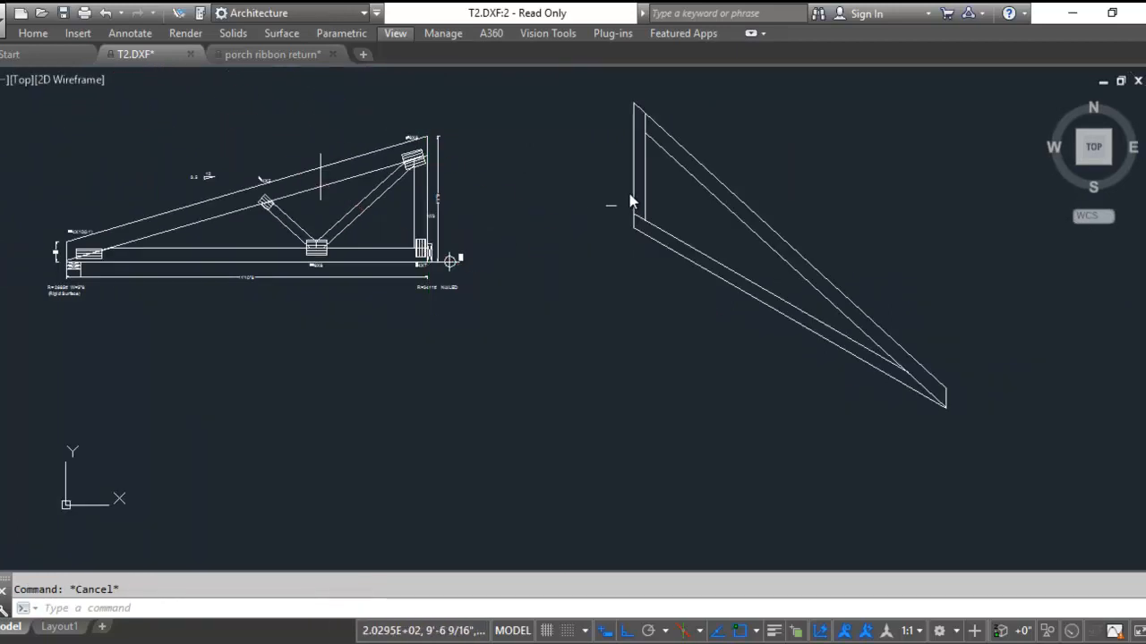
{"action": "scroll", "coordinate": [650, 204], "scroll_direction": "up", "scroll_amount": 2}
{"action": "type", "text": "co"}
{"action": "key", "text": "Return"}
{"action": "left_click", "coordinate": [639, 223]}
{"action": "key", "text": "Return"}
{"action": "left_click", "coordinate": [536, 315]}
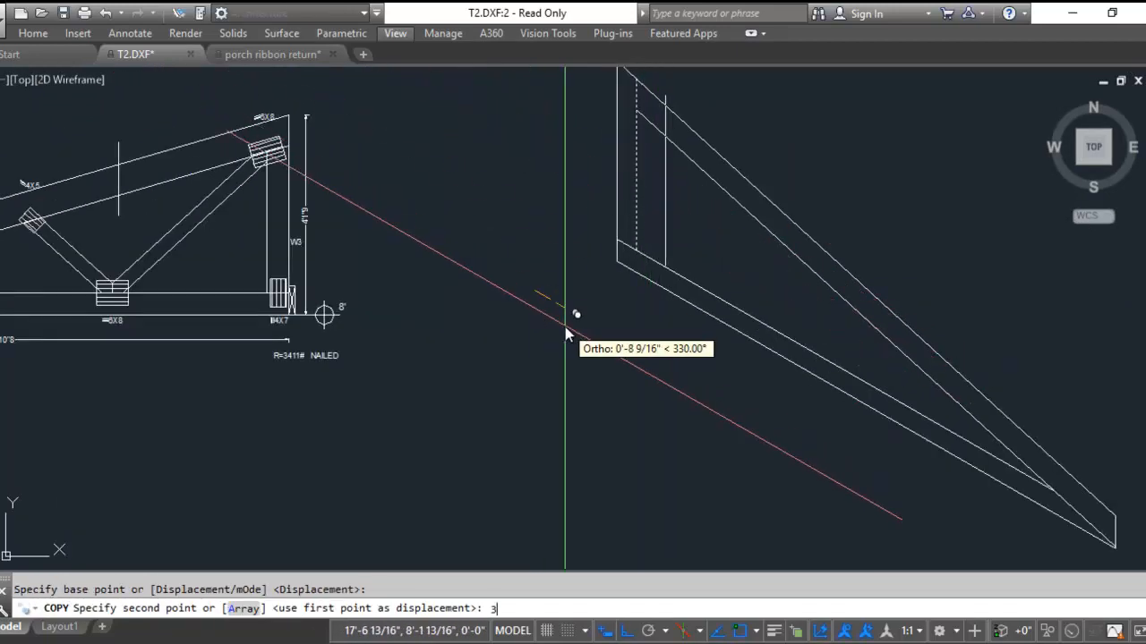
{"action": "type", "text": "3'2-5/16"}
{"action": "key", "text": "Return"}
{"action": "key", "text": "Escape"}
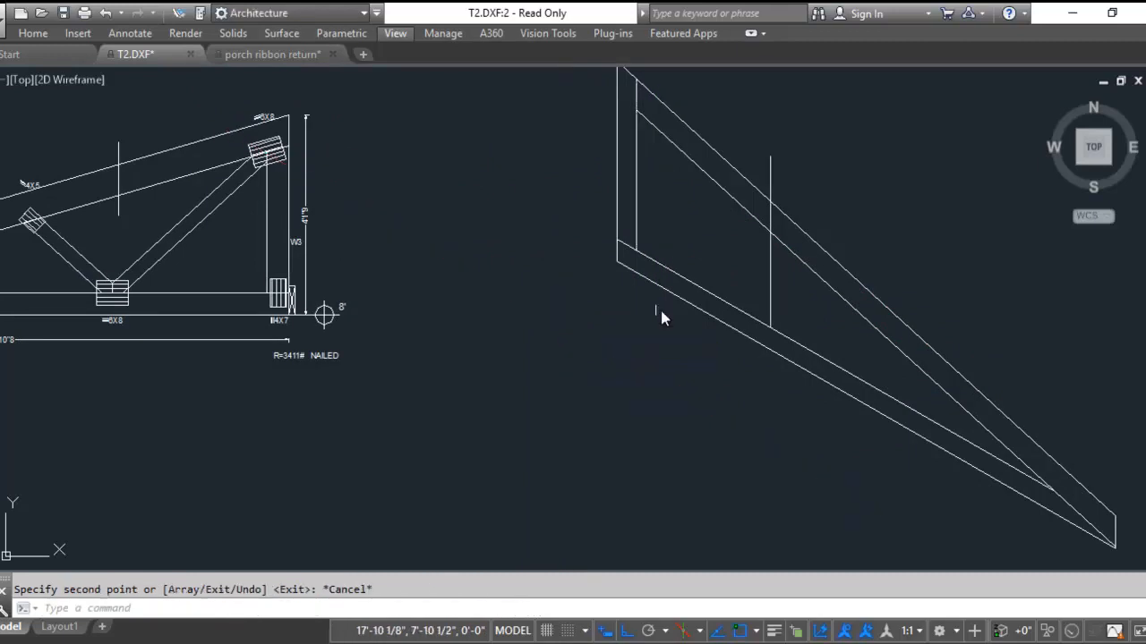
Measure the horizontal distance in the elevation from the web joint at the 4X5 plate to the end vertical's inner edge
{"action": "mouse_move", "coordinate": [772, 352]}
{"action": "middle_mouse_down"}
{"action": "mouse_move", "coordinate": [741, 340]}
{"action": "mouse_move", "coordinate": [844, 358]}
{"action": "mouse_move", "coordinate": [885, 381]}
{"action": "middle_mouse_up"}
{"action": "scroll", "coordinate": [133, 268], "scroll_direction": "up", "scroll_amount": 2}
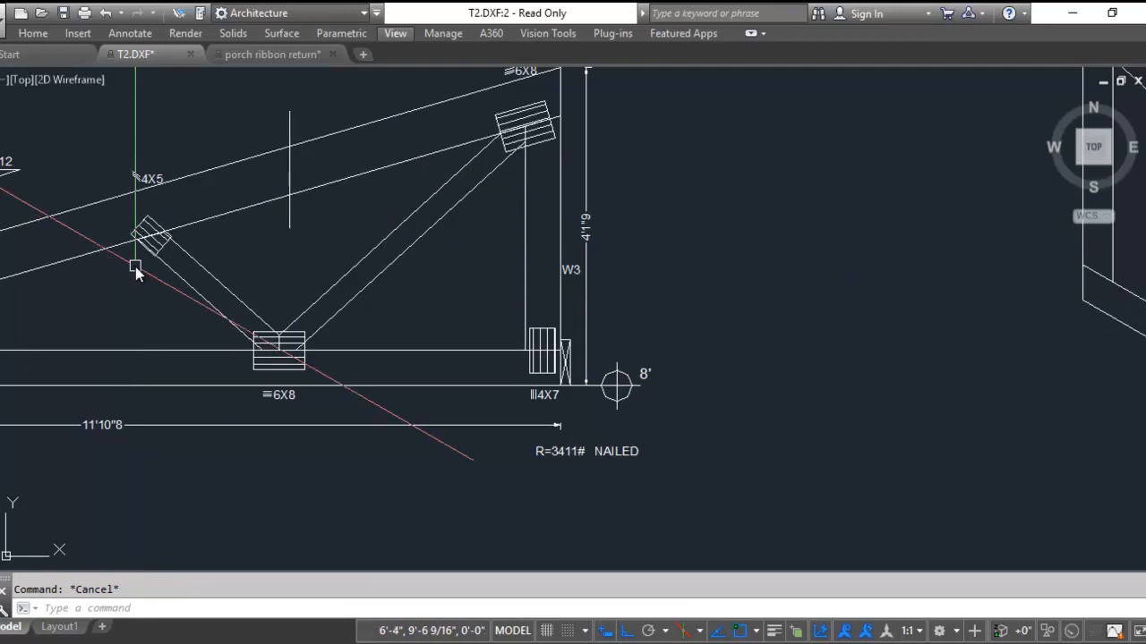
{"action": "type", "text": "d"}
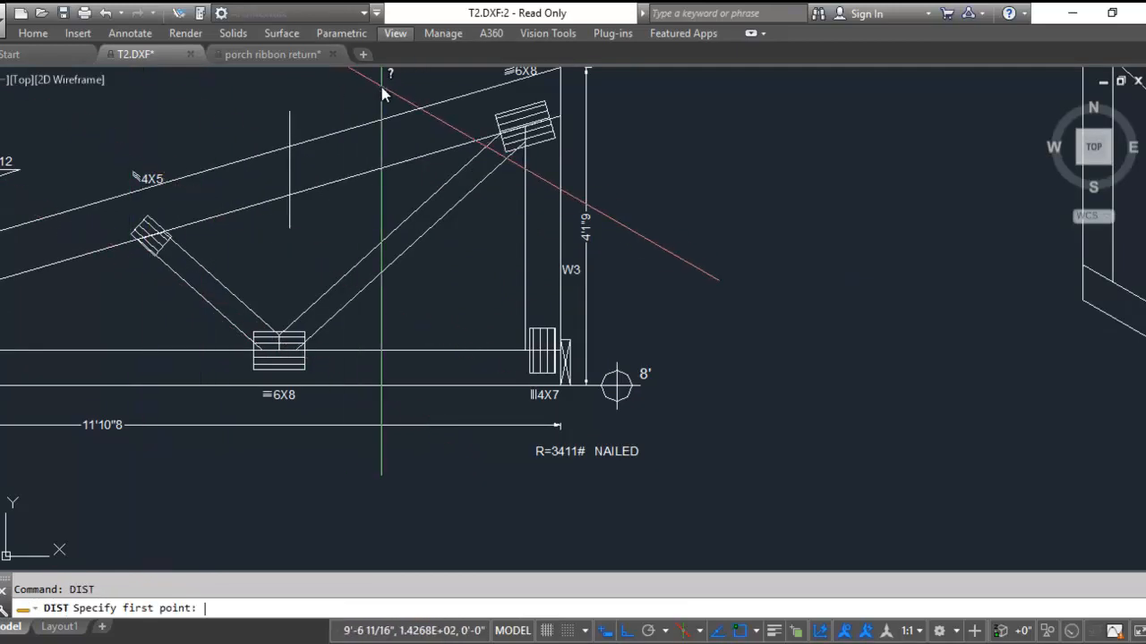
{"action": "scroll", "coordinate": [180, 200], "scroll_direction": "up", "scroll_amount": 5}
{"action": "left_click", "coordinate": [172, 236]}
{"action": "scroll", "coordinate": [172, 236], "scroll_direction": "down", "scroll_amount": 1}
{"action": "scroll", "coordinate": [173, 240], "scroll_direction": "down", "scroll_amount": 4}
{"action": "scroll", "coordinate": [350, 286], "scroll_direction": "down", "scroll_amount": 4}
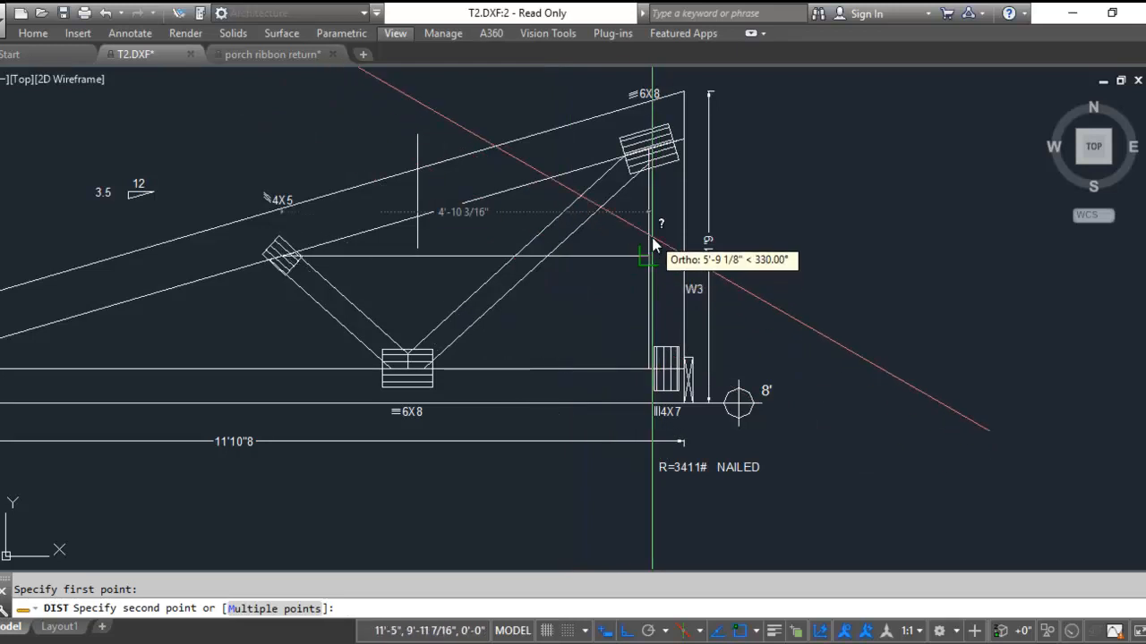
{"action": "left_click", "coordinate": [652, 245]}
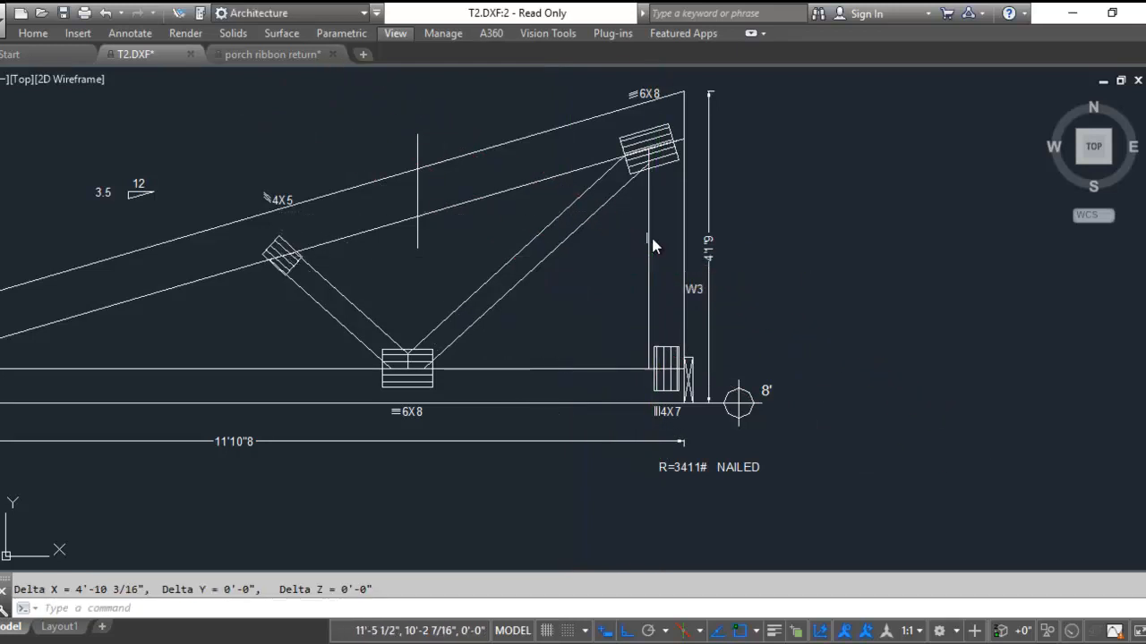
Copy the isometric end vertical's inner edge 4'10-3/16" along the bottom chord direction to locate the upper web joint
{"action": "scroll", "coordinate": [653, 245], "scroll_direction": "down", "scroll_amount": 3}
{"action": "middle_click_drag", "start_coordinate": [653, 256], "coordinate": [299, 258]}
{"action": "key", "text": "Escape"}
{"action": "type", "text": "co"}
{"action": "key", "text": "Return"}
{"action": "left_click", "coordinate": [397, 223]}
{"action": "key", "text": "Return"}
{"action": "left_click", "coordinate": [291, 292]}
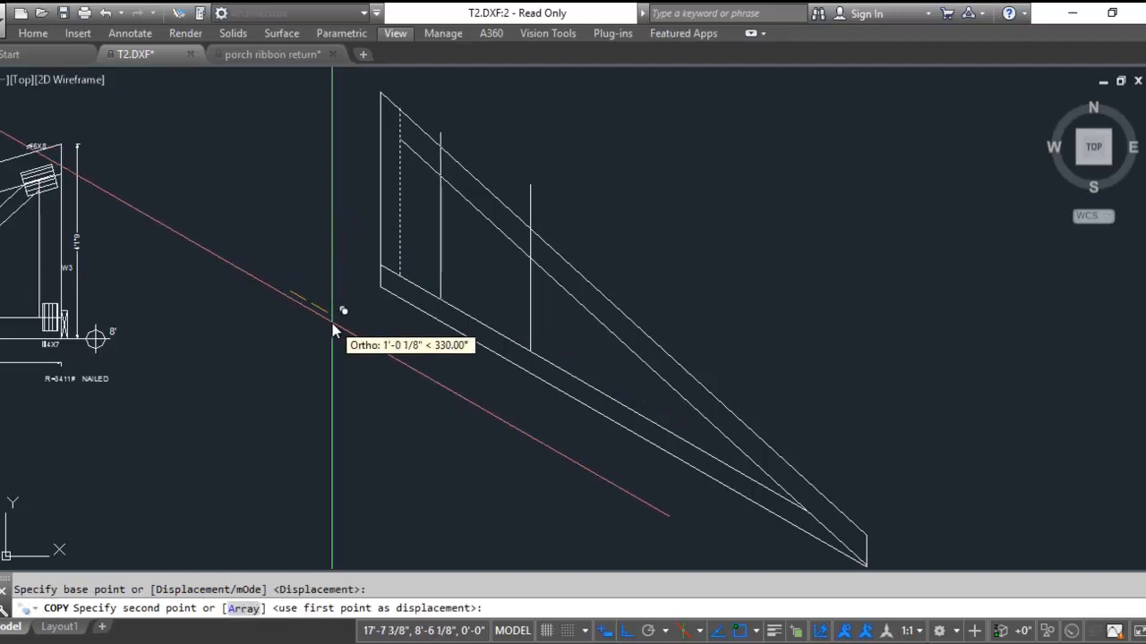
{"action": "type", "text": "4'10-3/16"}
{"action": "key", "text": "Return"}
{"action": "key", "text": "Escape"}
{"action": "middle_click_drag", "start_coordinate": [459, 245], "coordinate": [477, 252]}
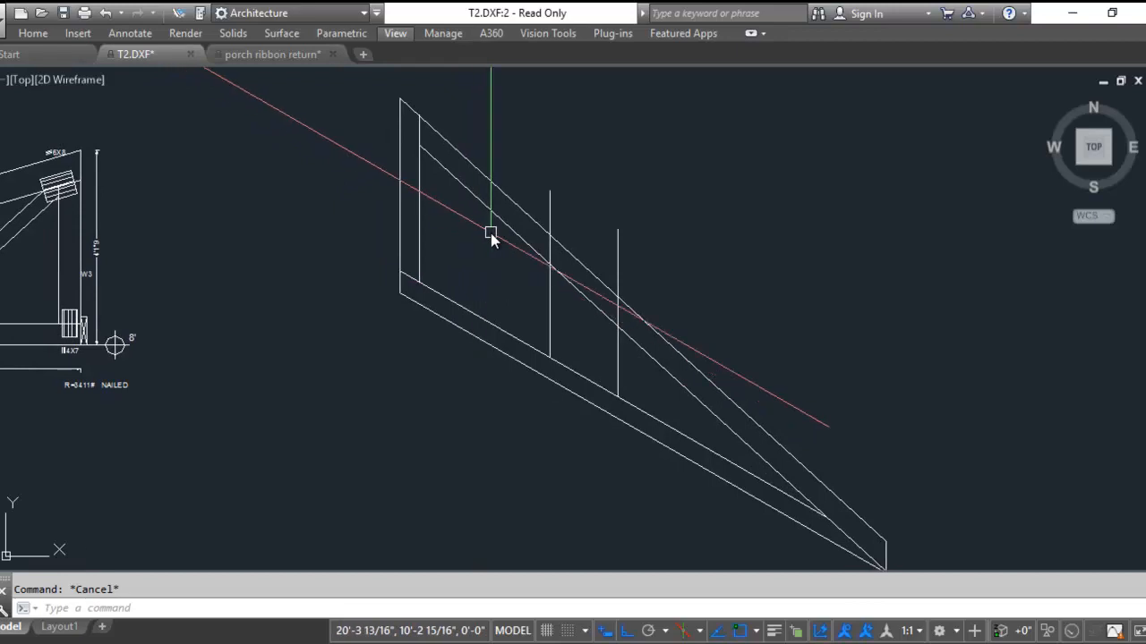
Draw the web centre lines from the end vertical's top inner corner to the bottom chord joint and up to the top chord joint
{"action": "type", "text": "l"}
{"action": "key", "text": "Return"}
{"action": "left_click", "coordinate": [419, 145]}
{"action": "left_click", "coordinate": [550, 340]}
{"action": "left_click", "coordinate": [619, 334]}
{"action": "key", "text": "Escape"}
Erase the two vertical construction lines that locate the web joints in the isometric truss
{"action": "type", "text": "e"}
{"action": "key", "text": "Return"}
{"action": "left_click", "coordinate": [548, 205]}
{"action": "left_click", "coordinate": [618, 260]}
{"action": "key", "text": "Return"}
Draw a vertical helper line across the short web between the 4X5 and 6X8 plates in the elevation
{"action": "middle_click_drag", "start_coordinate": [527, 284], "coordinate": [1087, 230]}
{"action": "key", "text": "Escape"}
{"action": "scroll", "coordinate": [485, 268], "scroll_direction": "up", "scroll_amount": 5}
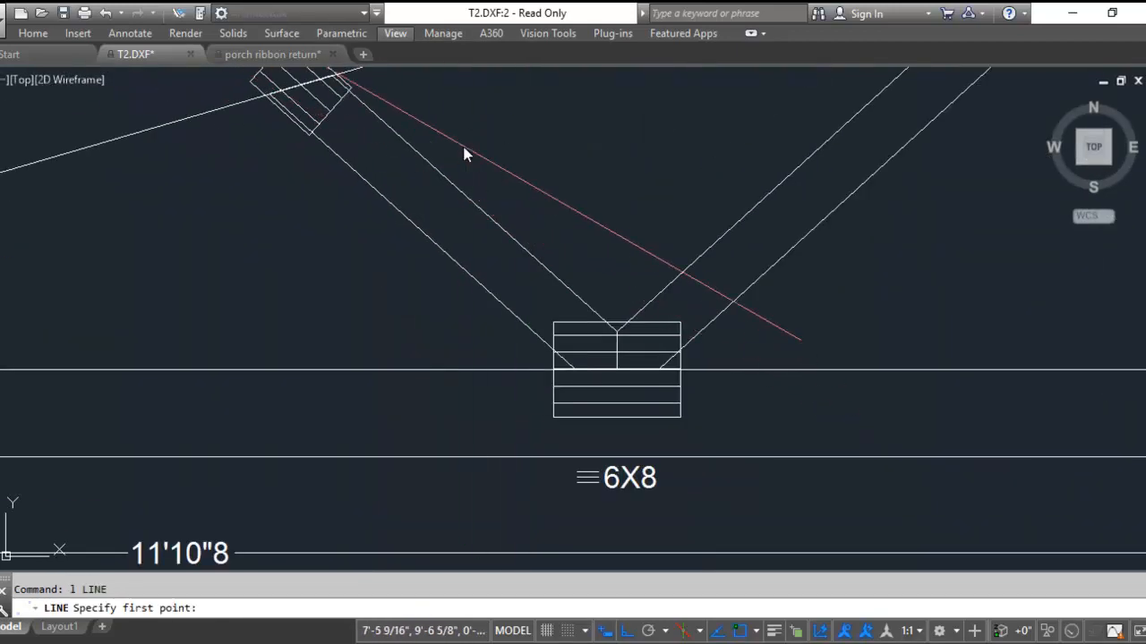
{"action": "left_click", "coordinate": [461, 132]}
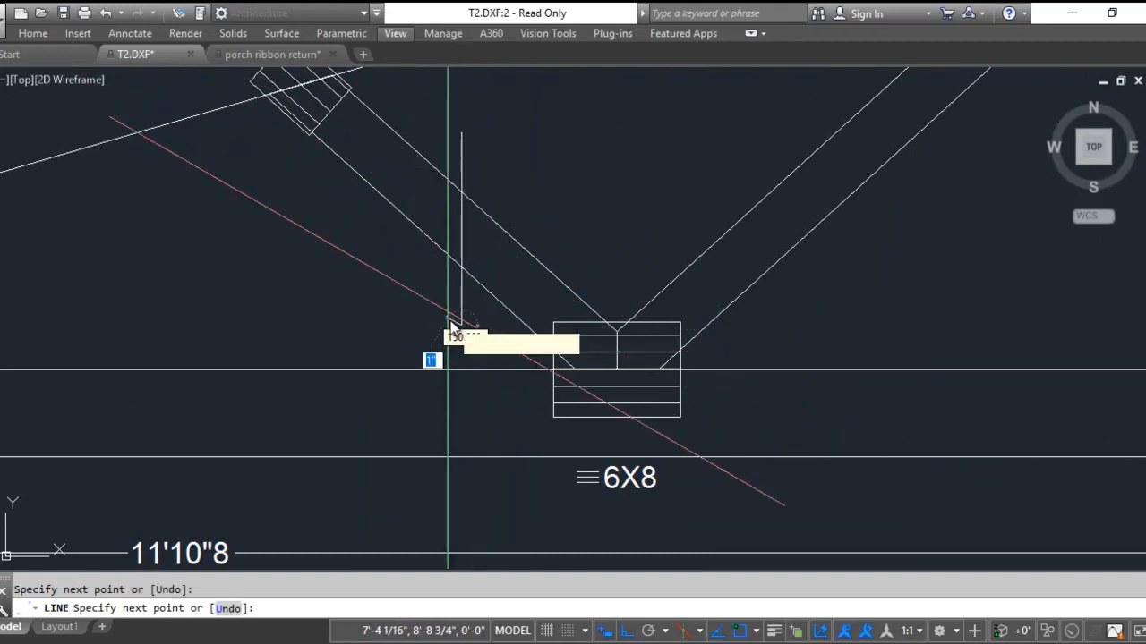
{"action": "left_click", "coordinate": [452, 324]}
{"action": "key", "text": "Return"}
Measure the vertical distance between the short web's two edges along the helper line
{"action": "type", "text": "d"}
{"action": "key", "text": "Return"}
{"action": "key", "text": "Escape"}
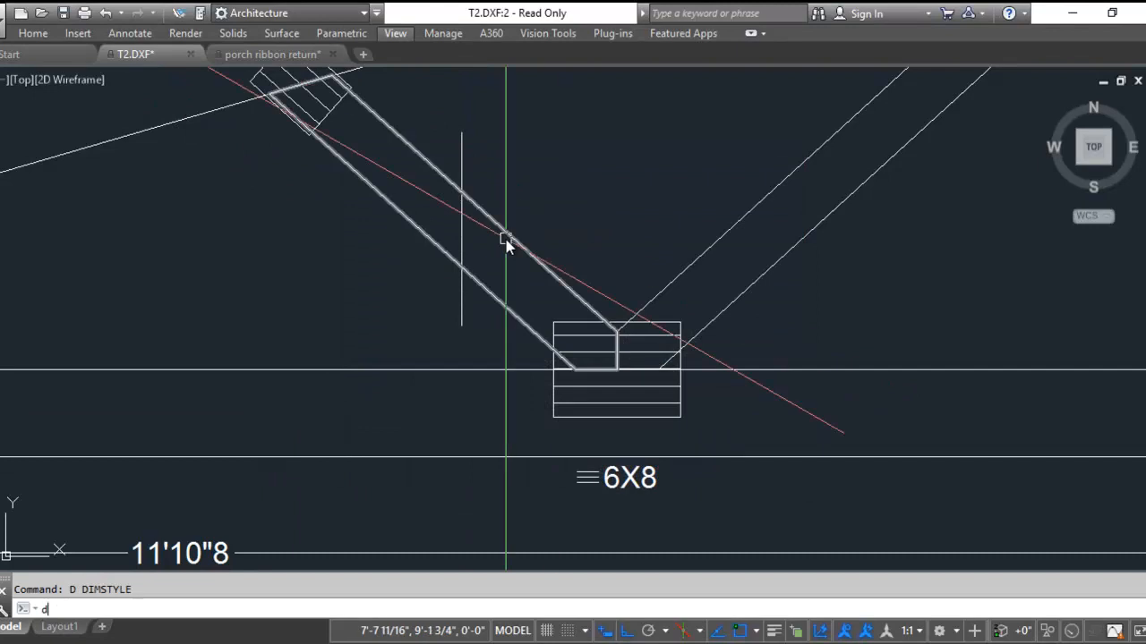
{"action": "left_click", "coordinate": [461, 193]}
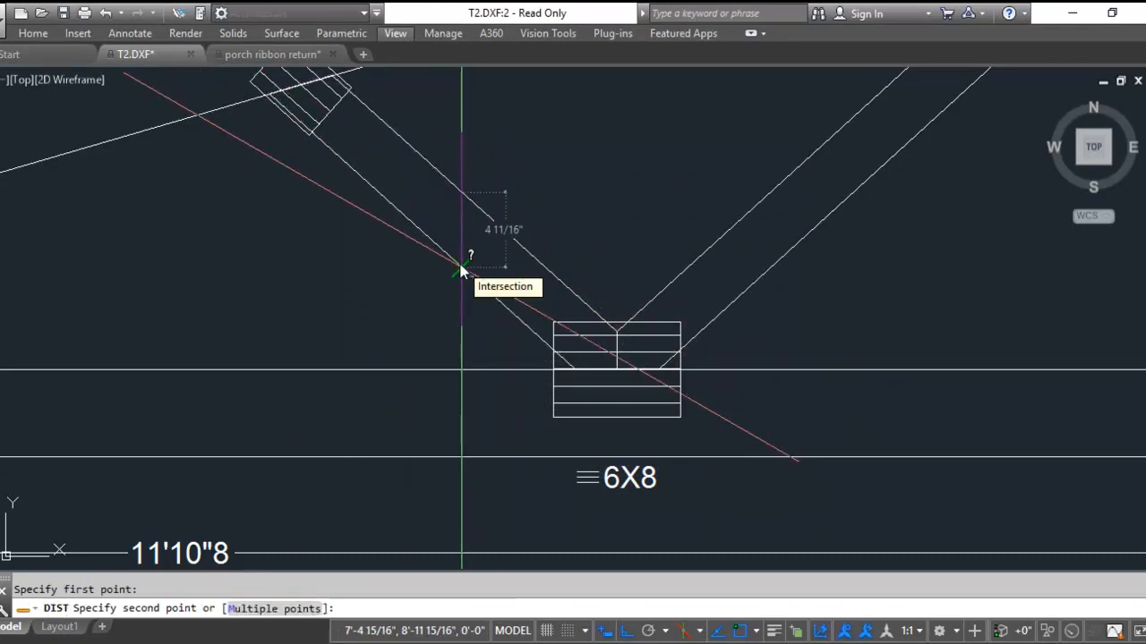
{"action": "scroll", "coordinate": [461, 268], "scroll_direction": "down", "scroll_amount": 4}
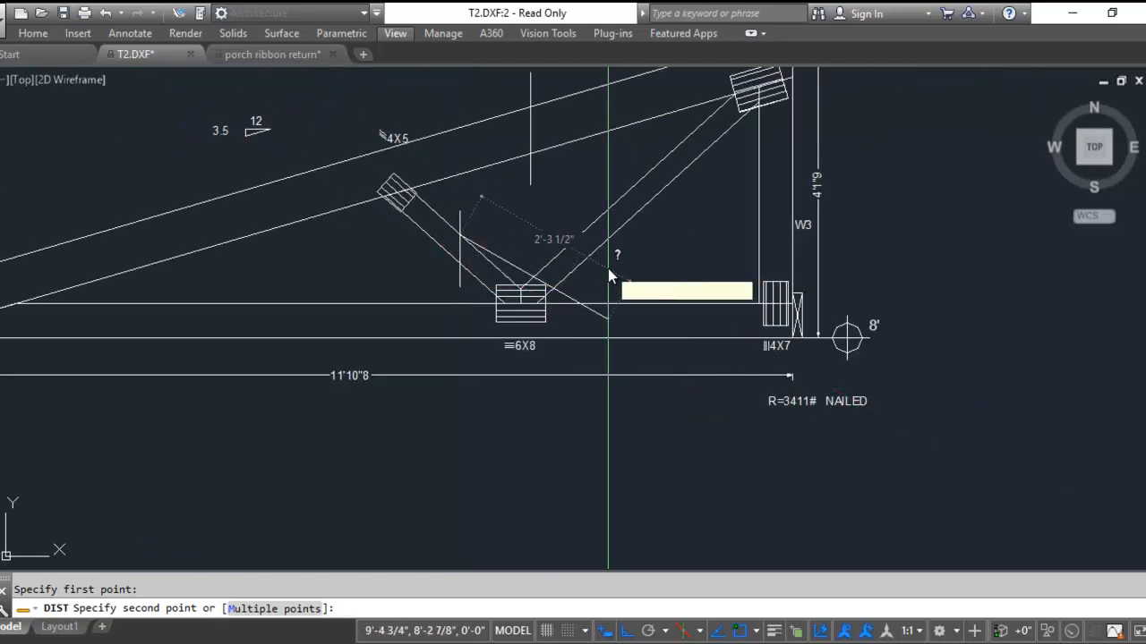
{"action": "key", "text": "Escape"}
Copy the isometric short web's centre line straight down 2-5/16 inches to form its lower edge
{"action": "scroll", "coordinate": [812, 224], "scroll_direction": "down", "scroll_amount": 4}
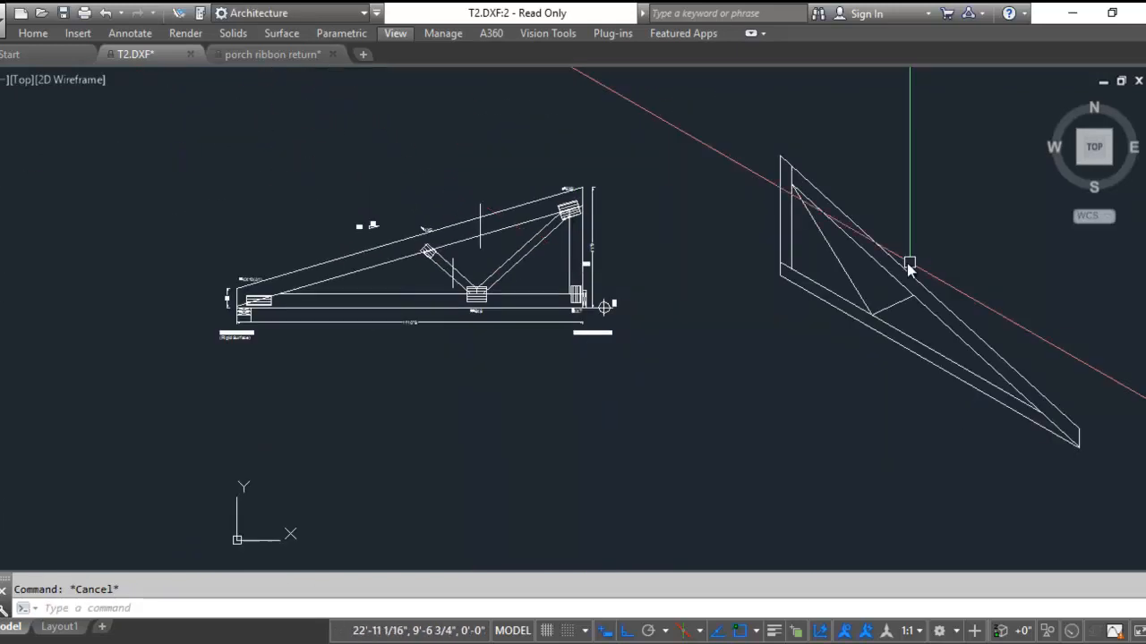
{"action": "scroll", "coordinate": [895, 340], "scroll_direction": "up", "scroll_amount": 6}
{"action": "type", "text": "co"}
{"action": "key", "text": "Return"}
{"action": "scroll", "coordinate": [817, 325], "scroll_direction": "up", "scroll_amount": 2}
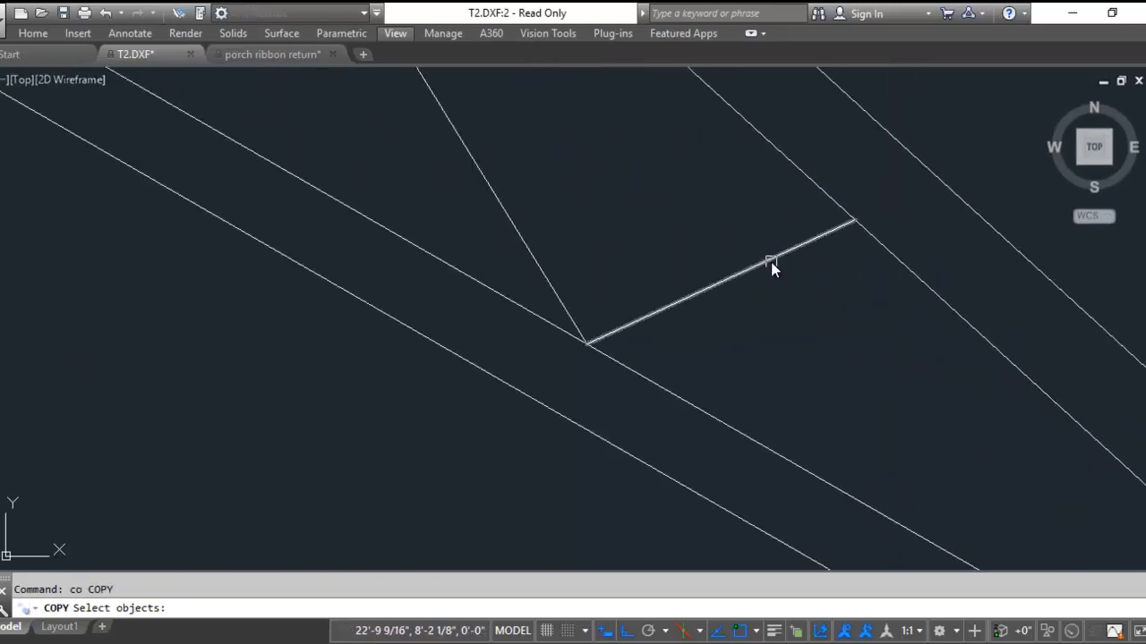
{"action": "key", "text": "Return"}
{"action": "left_click", "coordinate": [785, 284]}
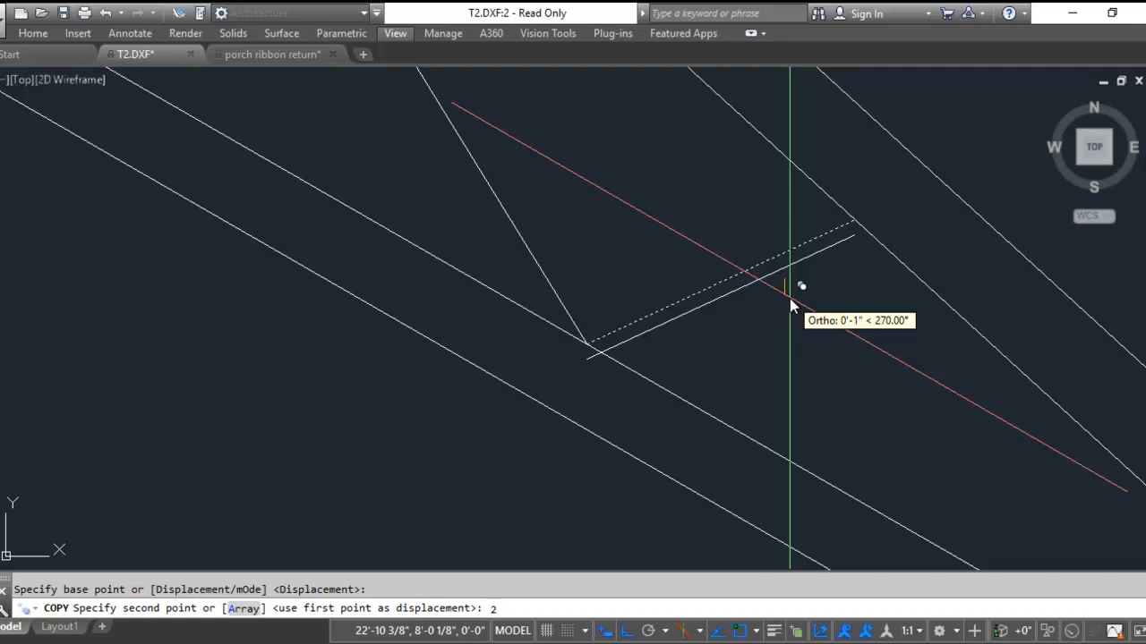
{"action": "type", "text": "2-5/16"}
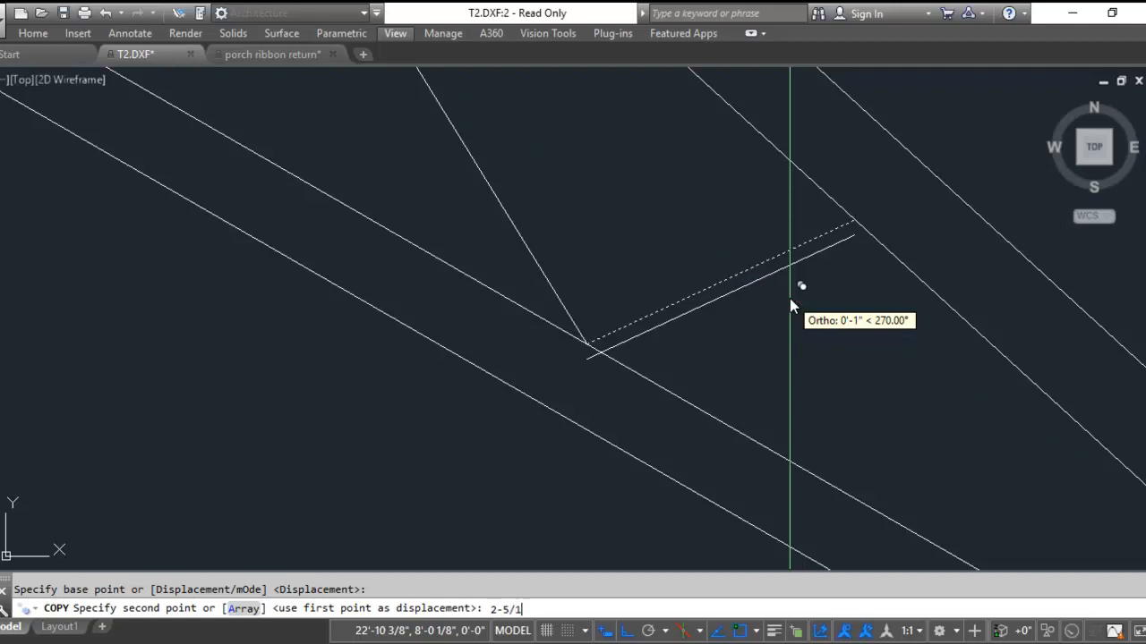
{"action": "key", "text": "Return"}
{"action": "key", "text": "Escape"}
Copy the short web's lower edge straight up to form its upper edge, and erase the web's centre line
{"action": "key", "text": "Return"}
{"action": "left_click", "coordinate": [775, 297]}
{"action": "key", "text": "Return"}
{"action": "left_click", "coordinate": [846, 380]}
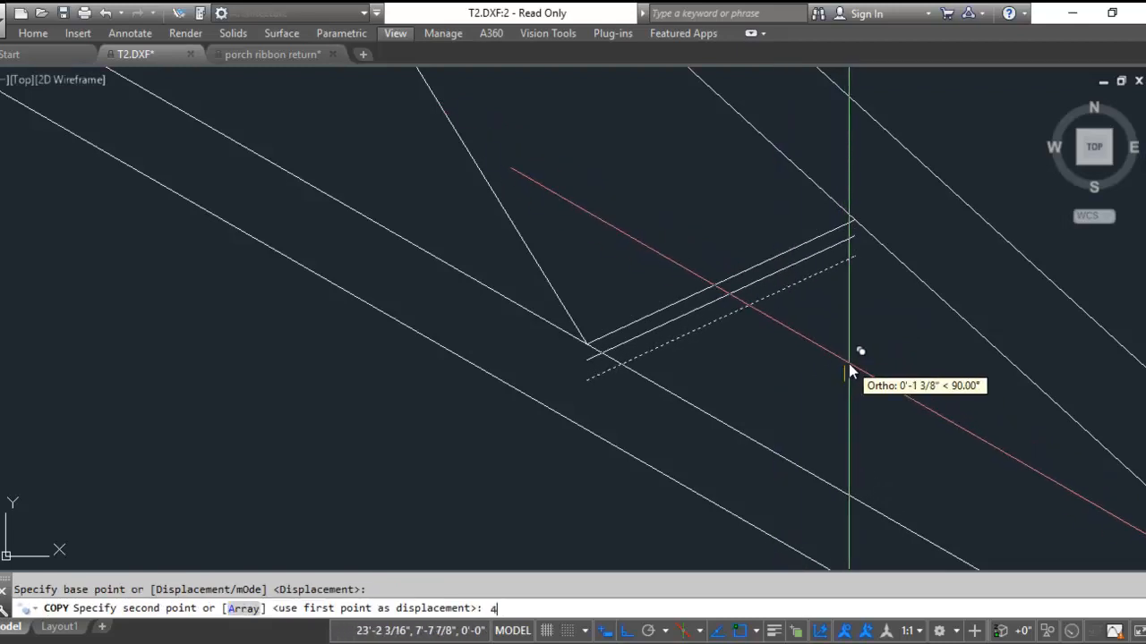
{"action": "type", "text": "/2"}
{"action": "key", "text": "Return"}
{"action": "key", "text": "Escape"}
{"action": "type", "text": "e"}
{"action": "key", "text": "Return"}
Draw a vertical helper line across the long web between the lower and upper 6X8 plates in the elevation
{"action": "scroll", "coordinate": [782, 257], "scroll_direction": "down", "scroll_amount": 5}
{"action": "scroll", "coordinate": [517, 219], "scroll_direction": "up", "scroll_amount": 5}
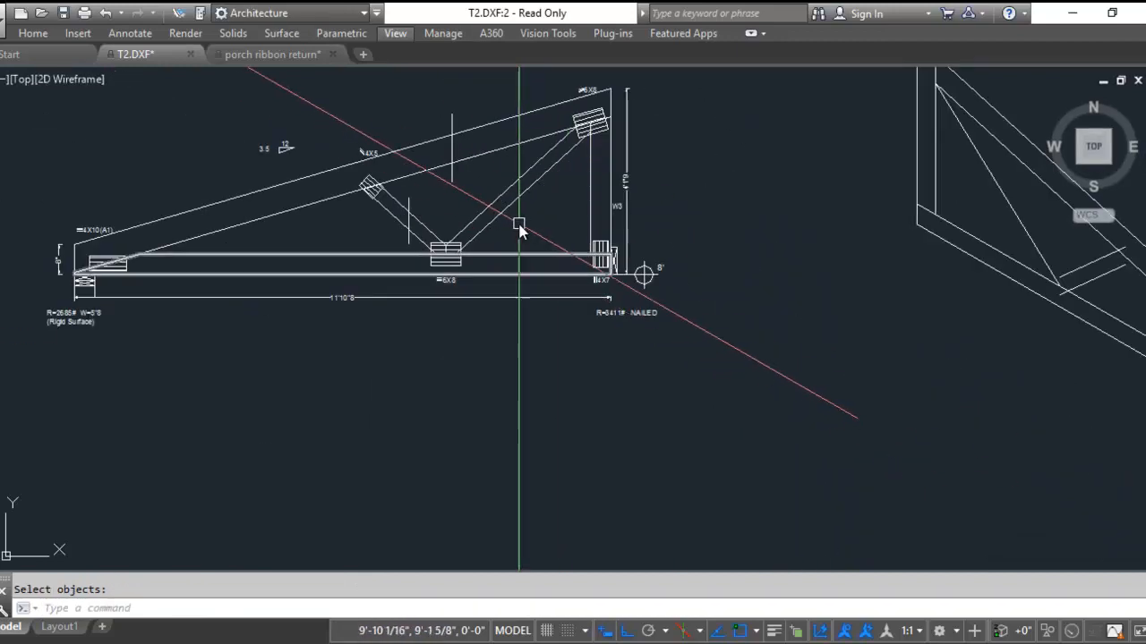
{"action": "type", "text": "l"}
{"action": "scroll", "coordinate": [516, 193], "scroll_direction": "up", "scroll_amount": 3}
{"action": "key", "text": "Return"}
{"action": "left_click", "coordinate": [478, 112]}
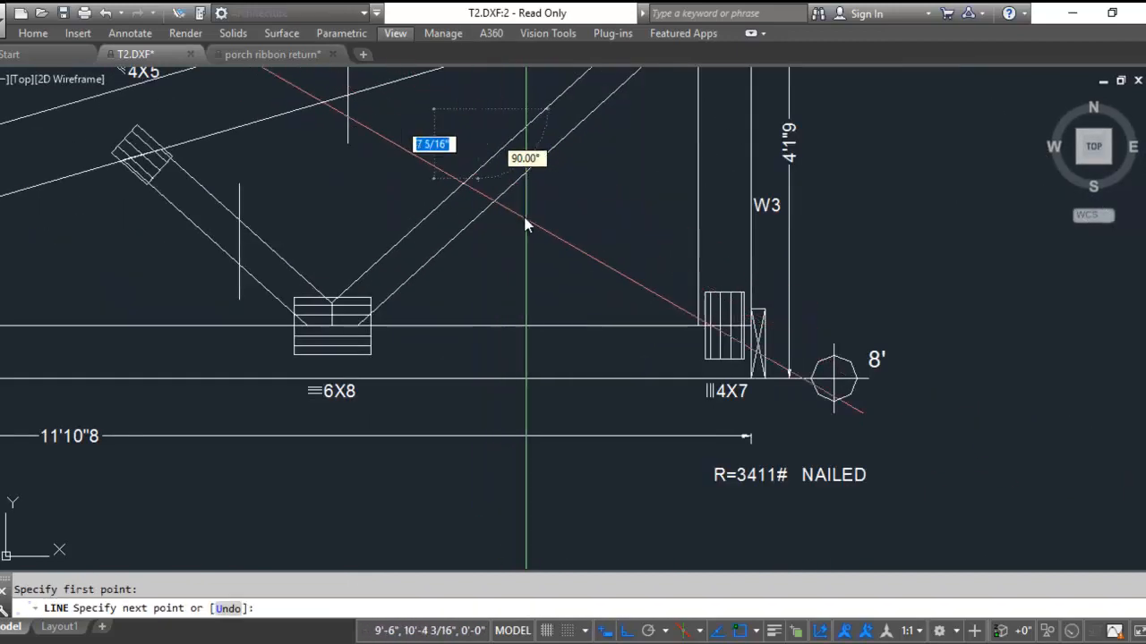
{"action": "key", "text": "Escape"}
Measure the vertical distance between the long web's two edges along its helper line
{"action": "type", "text": "d"}
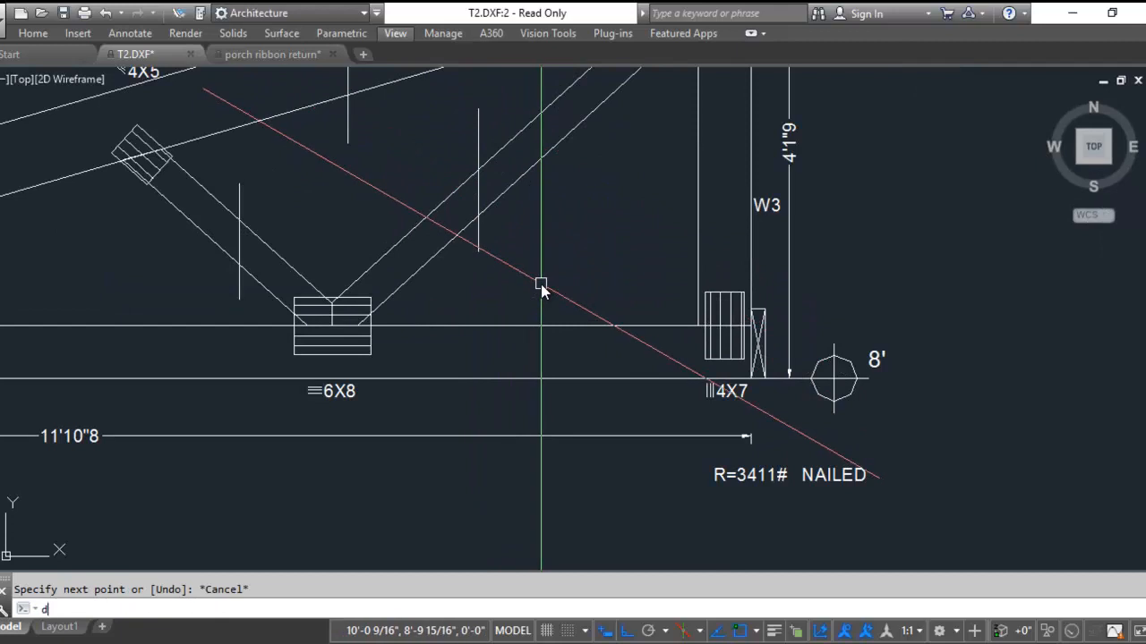
{"action": "scroll", "coordinate": [540, 284], "scroll_direction": "up", "scroll_amount": 4}
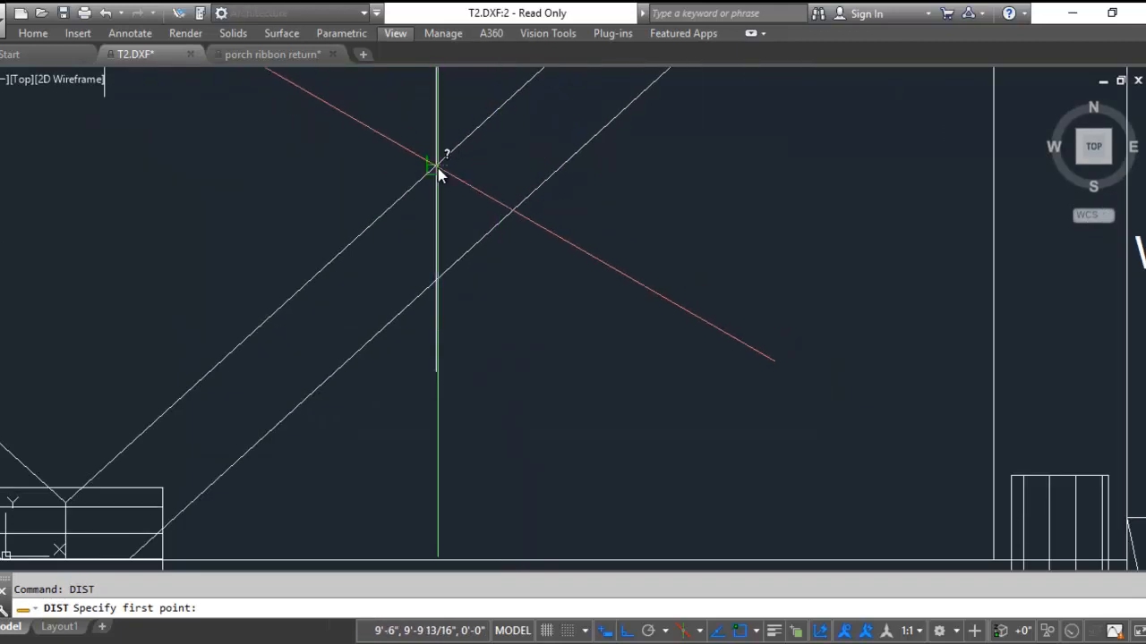
{"action": "left_click", "coordinate": [437, 167]}
{"action": "scroll", "coordinate": [484, 277], "scroll_direction": "down", "scroll_amount": 6}
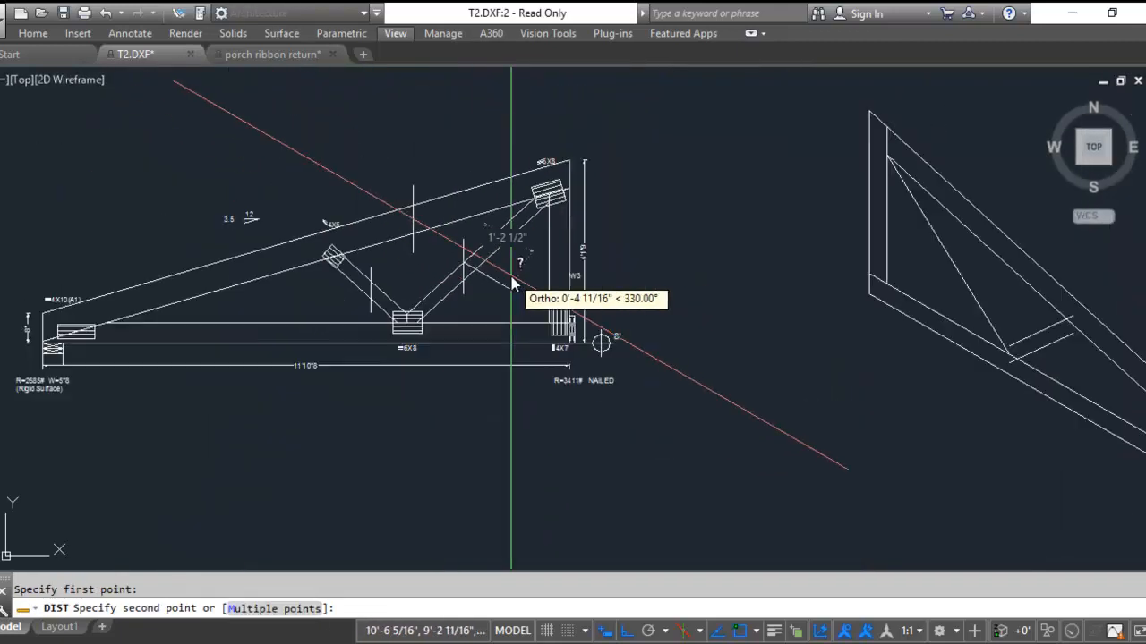
{"action": "key", "text": "Escape"}
Copy the isometric long web's centre line straight down 2-3/8 inches to form its lower edge
{"action": "scroll", "coordinate": [849, 306], "scroll_direction": "up", "scroll_amount": 5}
{"action": "type", "text": "co"}
{"action": "key", "text": "Return"}
{"action": "scroll", "coordinate": [719, 304], "scroll_direction": "up", "scroll_amount": 2}
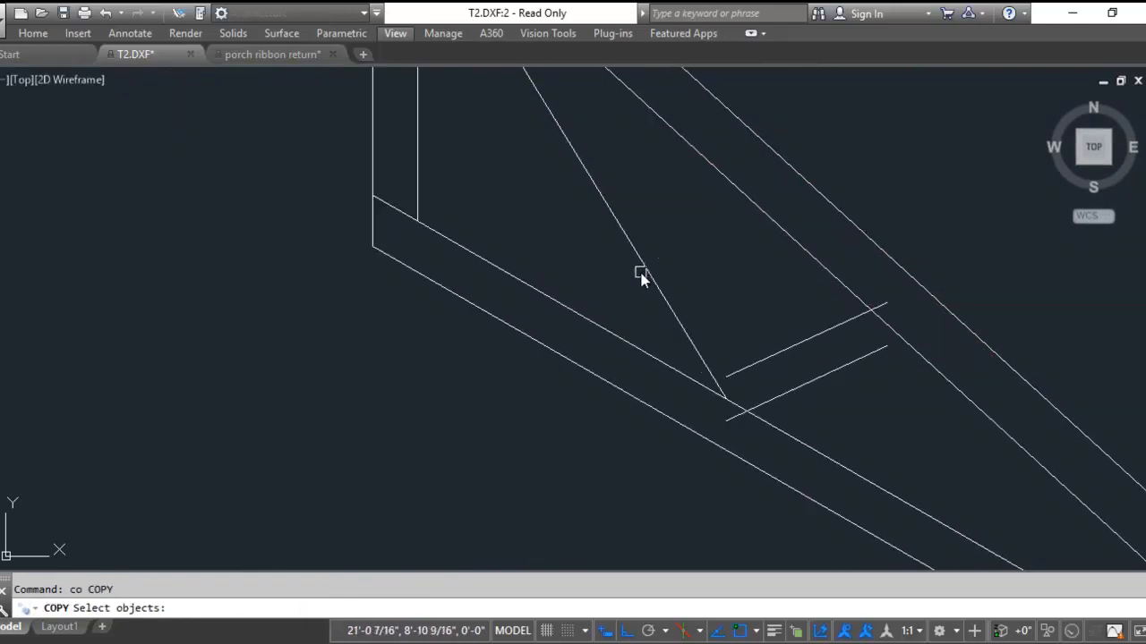
{"action": "key", "text": "Return"}
{"action": "left_click", "coordinate": [691, 223]}
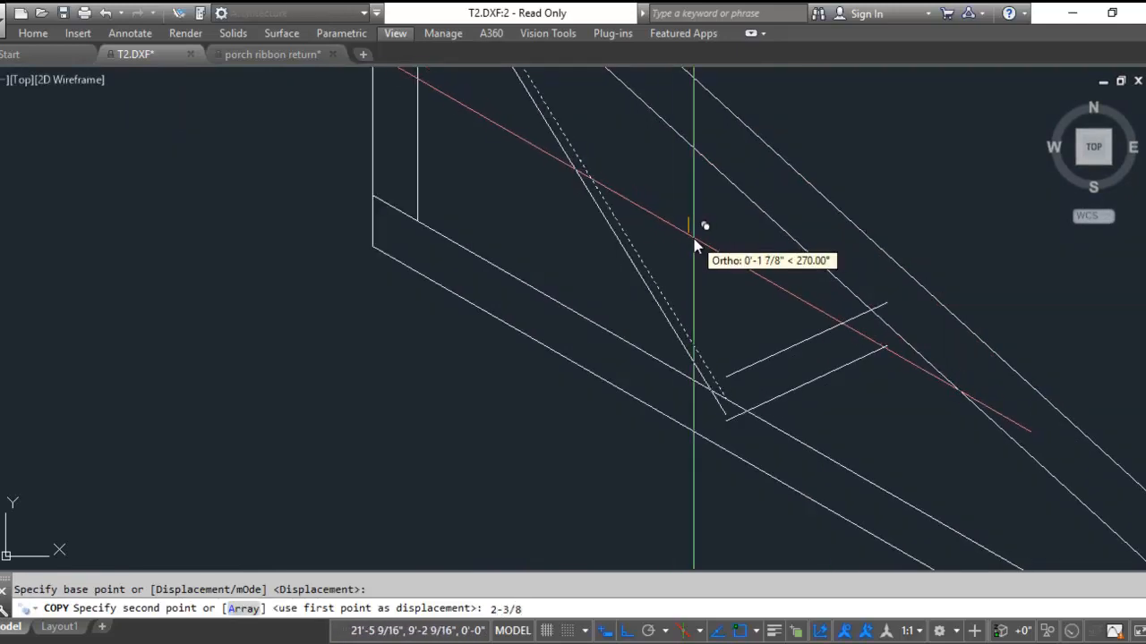
{"action": "type", "text": "2-3/8"}
{"action": "key", "text": "Return"}
{"action": "key", "text": "Escape"}
Copy the long web's centre line straight up 2-3/8 inches to form its upper edge, and erase the centre line
{"action": "left_click", "coordinate": [632, 248]}
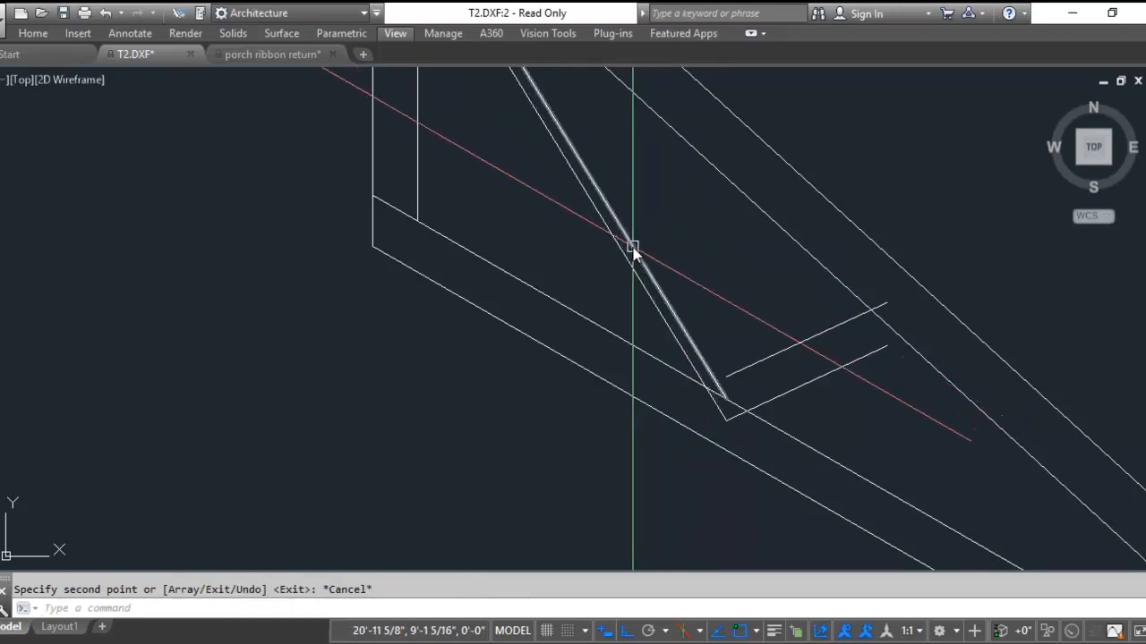
{"action": "key", "text": "Return"}
{"action": "left_click", "coordinate": [696, 253]}
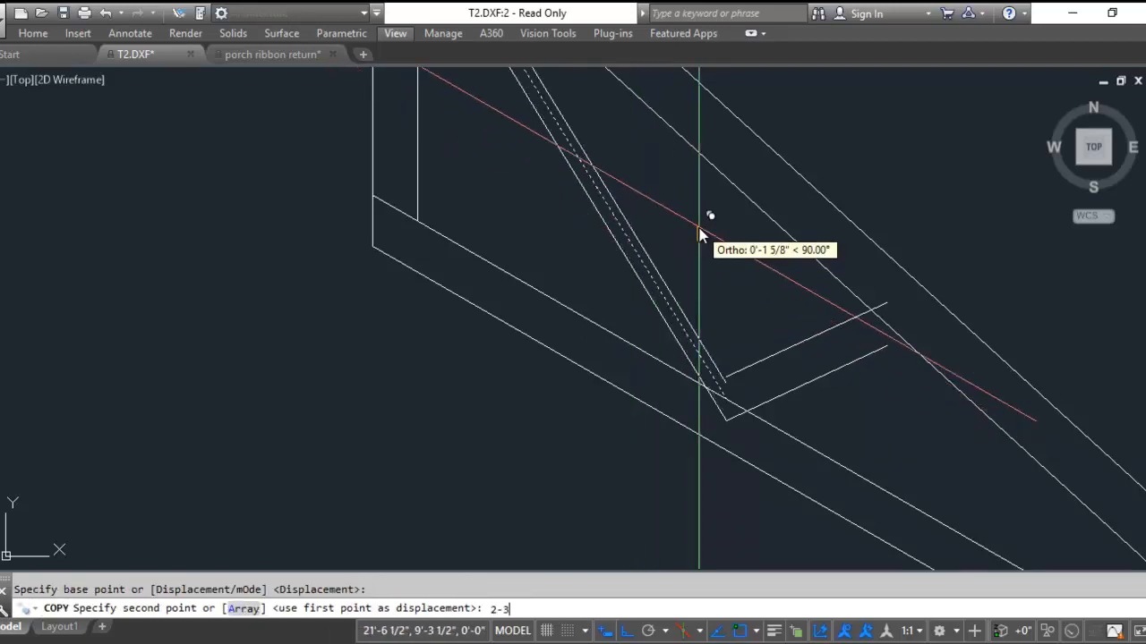
{"action": "type", "text": "2-3/8"}
{"action": "key", "text": "Return"}
{"action": "key", "text": "Escape"}
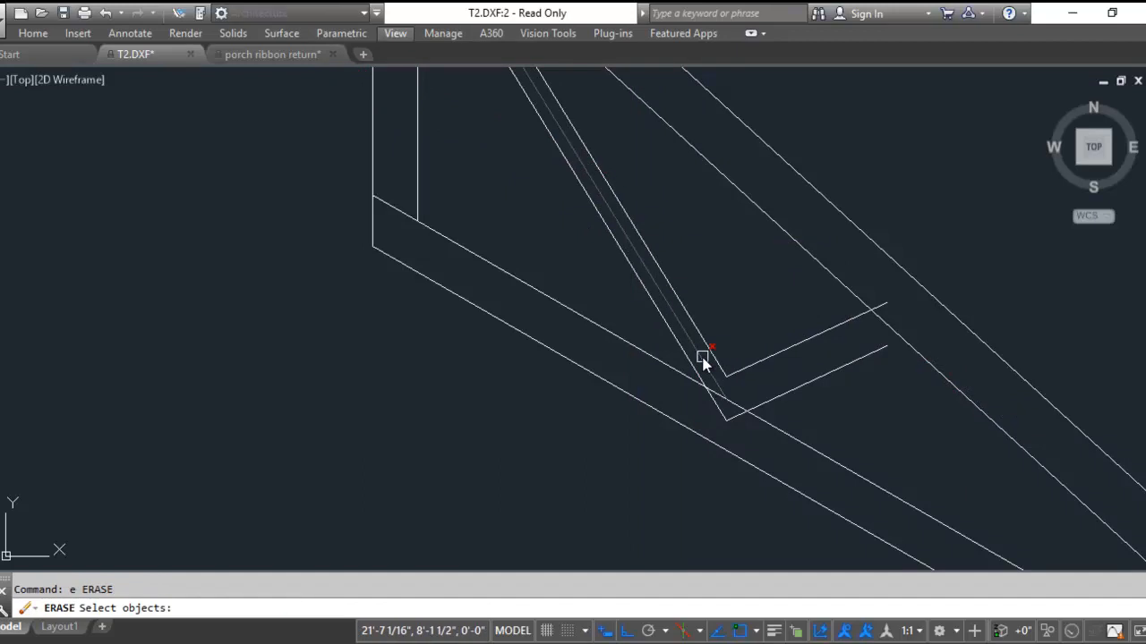
{"action": "left_click", "coordinate": [703, 357]}
{"action": "key", "text": "Return"}
Trim the lower ends of both webs where they run past the bottom chord's upper edge
{"action": "scroll", "coordinate": [733, 410], "scroll_direction": "up", "scroll_amount": 2}
{"action": "type", "text": "tr"}
{"action": "key", "text": "Return"}
{"action": "key", "text": "Return"}
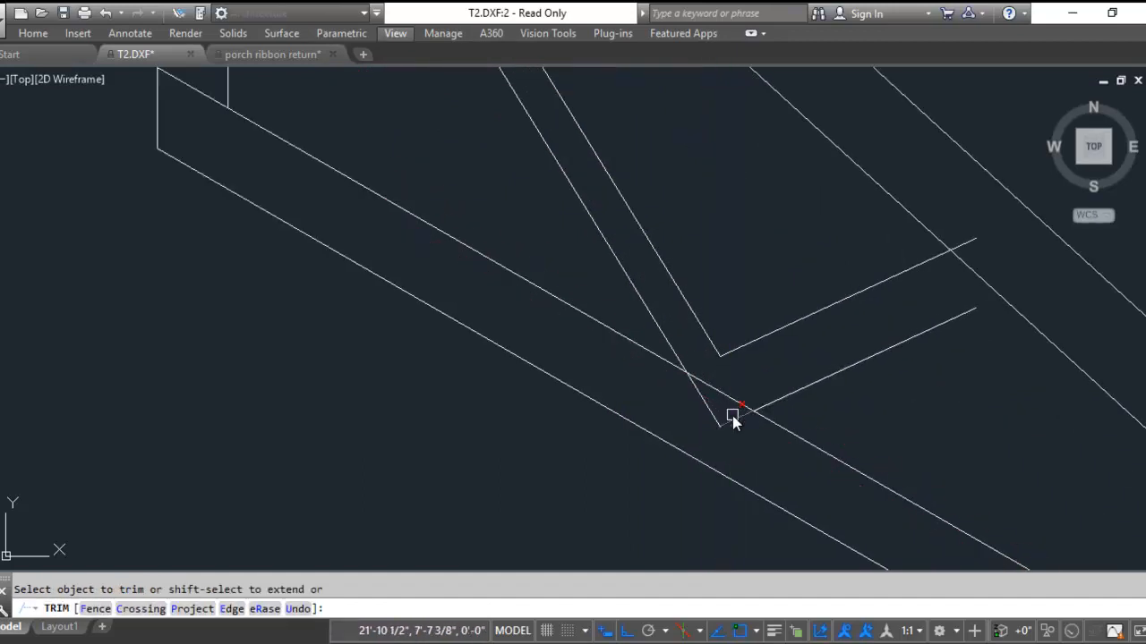
{"action": "scroll", "coordinate": [714, 410], "scroll_direction": "down", "scroll_amount": 3}
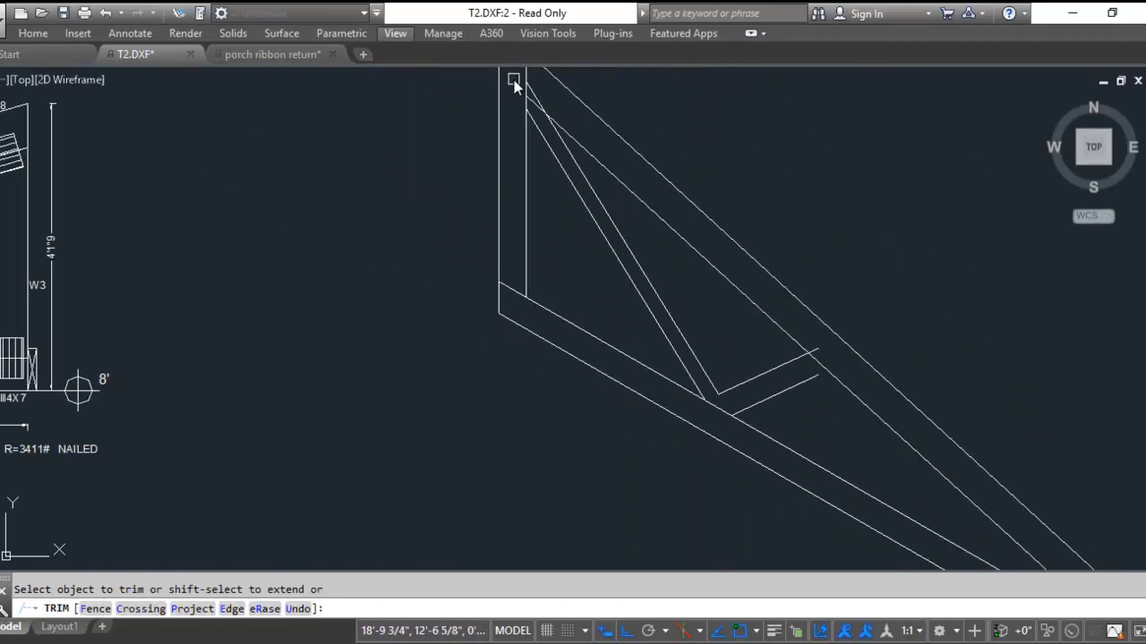
{"action": "key", "text": "Escape"}
Trim the short web's upper edge and extend its lower edge to meet the top chord's lower edge
{"action": "scroll", "coordinate": [822, 380], "scroll_direction": "up", "scroll_amount": 5}
{"action": "type", "text": "tr"}
{"action": "key", "text": "Return"}
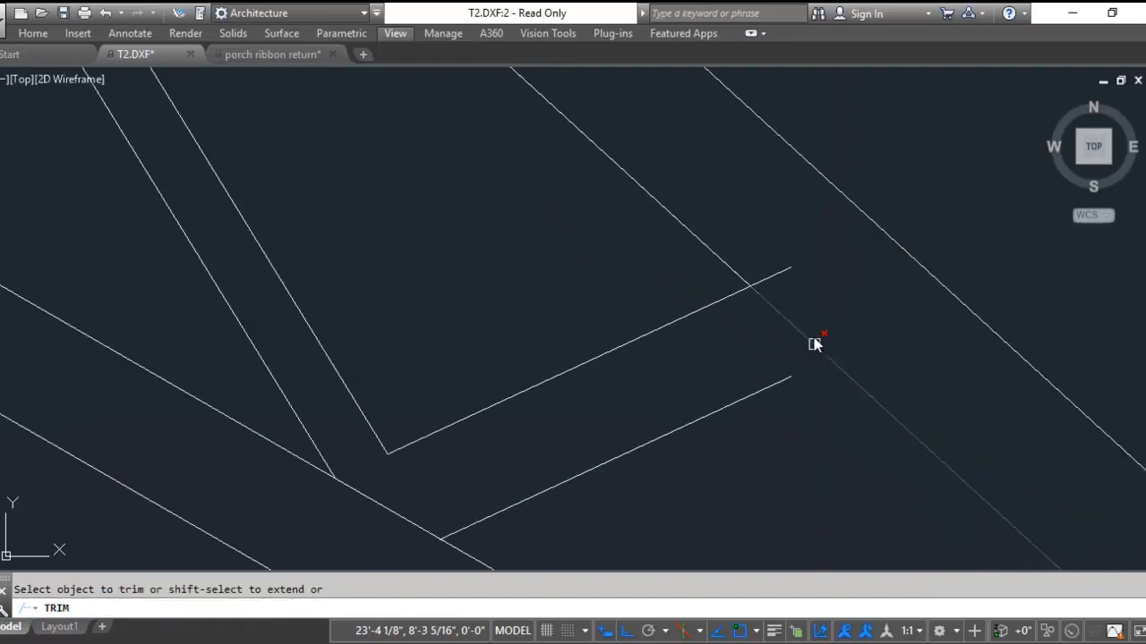
{"action": "key", "text": "Return"}
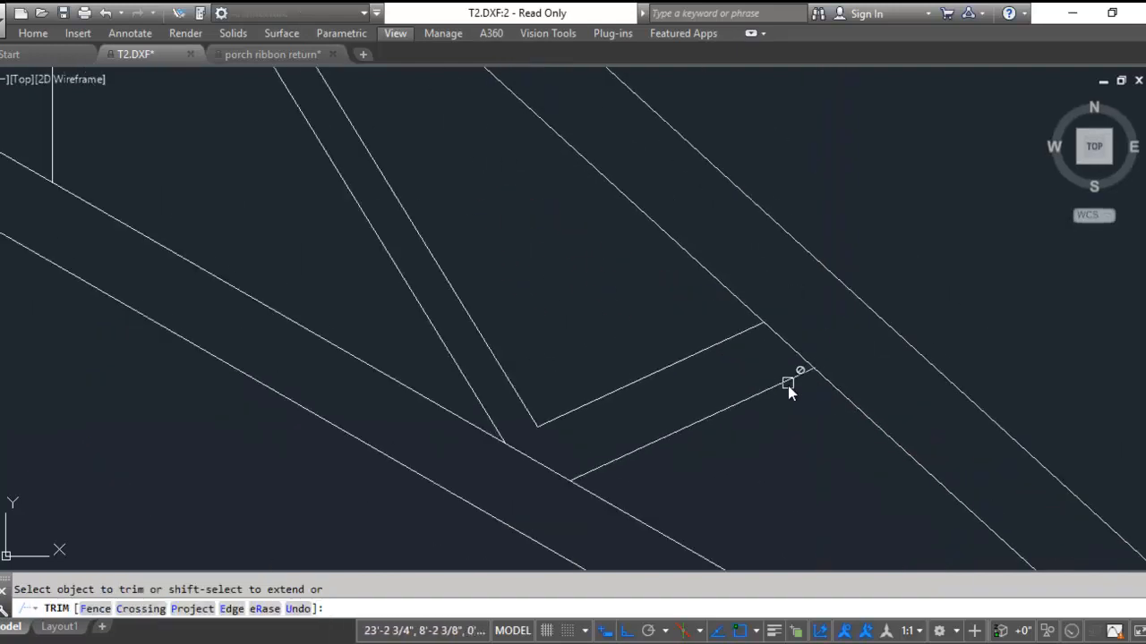
{"action": "scroll", "coordinate": [788, 385], "scroll_direction": "down", "scroll_amount": 3}
Draw a vertical line down from the corner where the two webs meet and trim it at the bottom chord's upper edge
{"action": "key", "text": "Escape"}
{"action": "type", "text": "l"}
{"action": "key", "text": "Return"}
{"action": "left_click", "coordinate": [537, 431]}
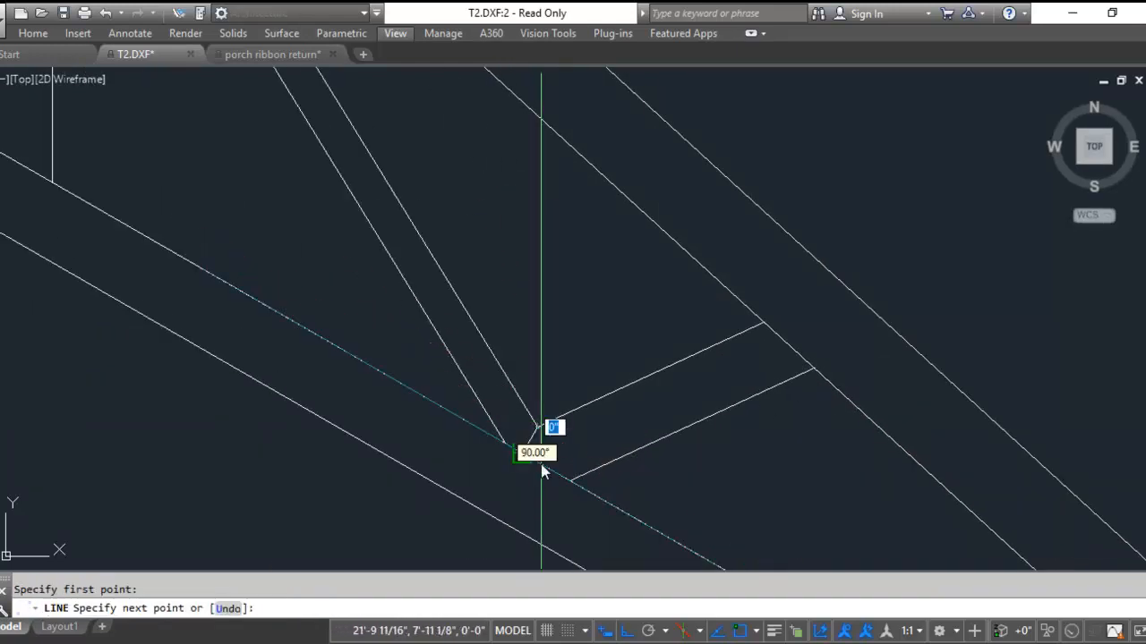
{"action": "scroll", "coordinate": [528, 495], "scroll_direction": "up", "scroll_amount": 2}
{"action": "key", "text": "Escape"}
{"action": "type", "text": "tr"}
{"action": "key", "text": "Return"}
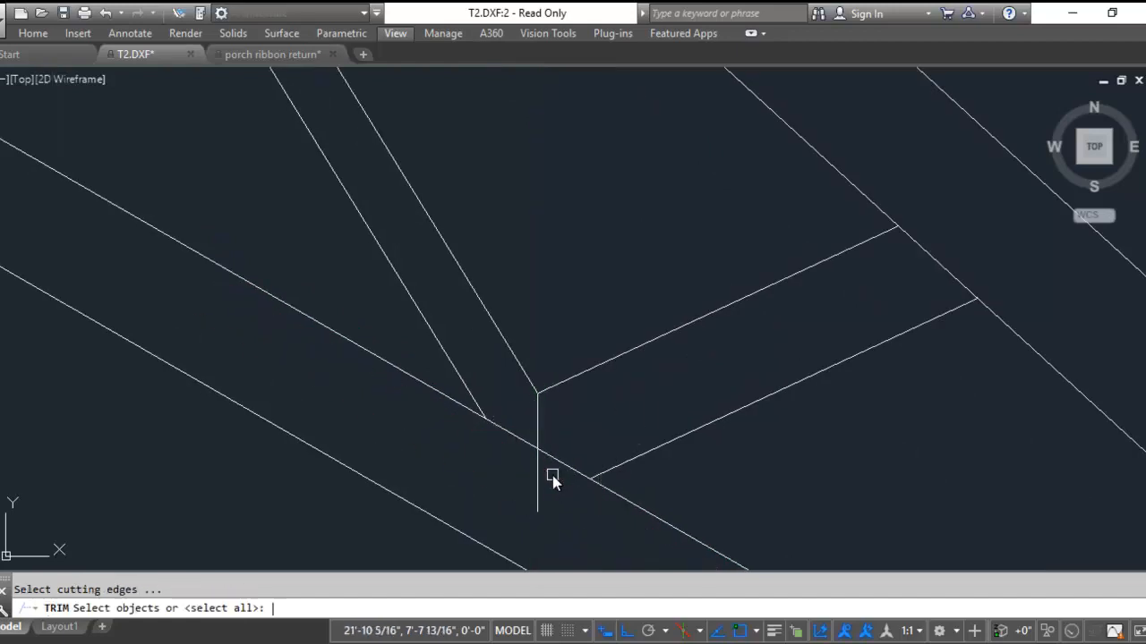
{"action": "key", "text": "Return"}
{"action": "scroll", "coordinate": [549, 474], "scroll_direction": "down", "scroll_amount": 3}
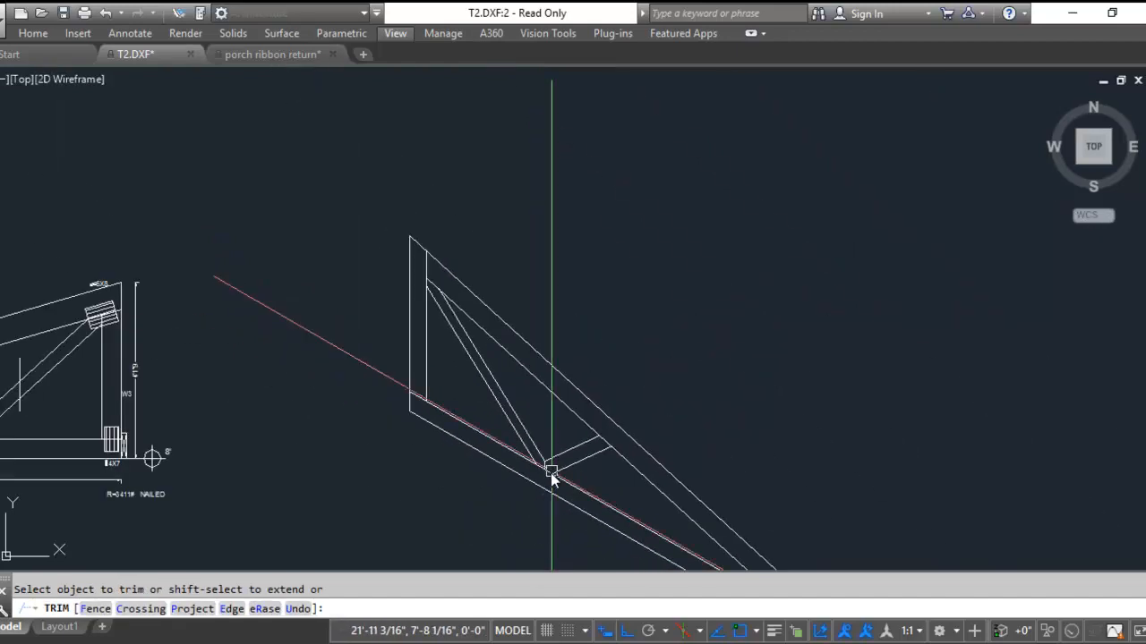
{"action": "key", "text": "Escape"}
Copy the whole isometric truss 1.5 inches up along the 30-degree axis of the top isoplane to form its back face
{"action": "scroll", "coordinate": [537, 421], "scroll_direction": "down", "scroll_amount": 4}
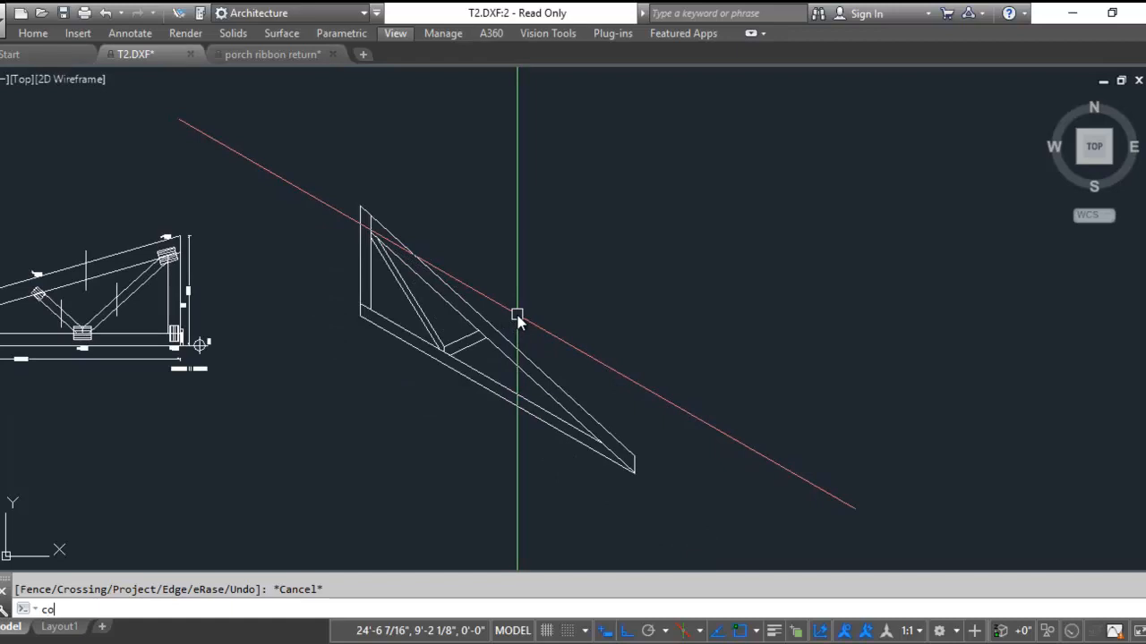
{"action": "type", "text": "co"}
{"action": "key", "text": "Return"}
{"action": "left_click", "coordinate": [315, 159]}
{"action": "left_click", "coordinate": [679, 496]}
{"action": "key", "text": "Return"}
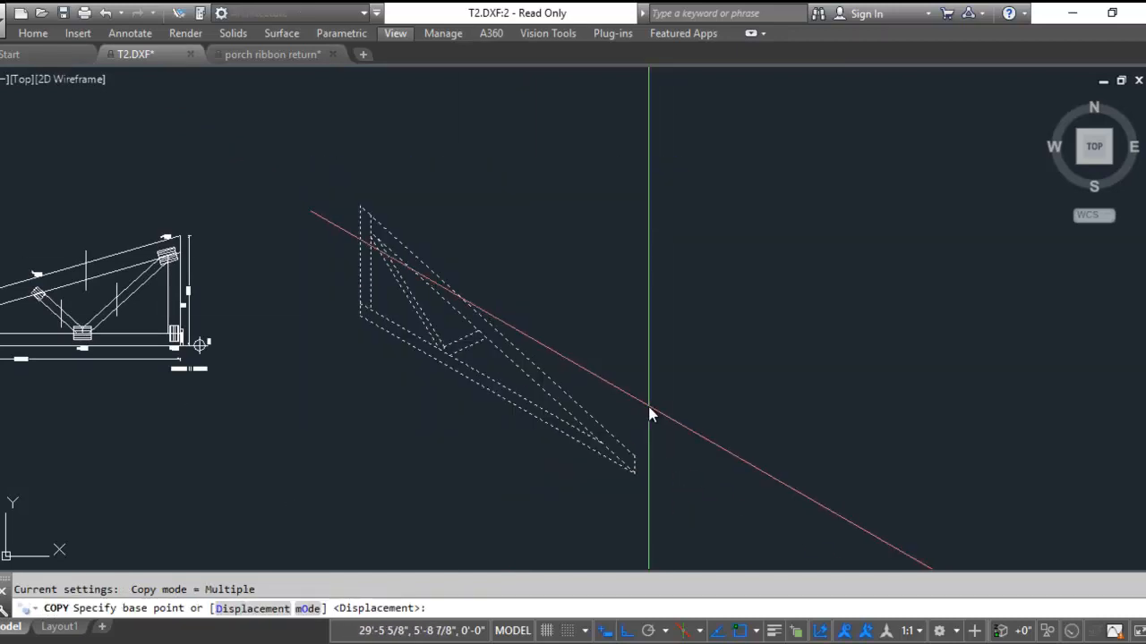
{"action": "left_click", "coordinate": [625, 341]}
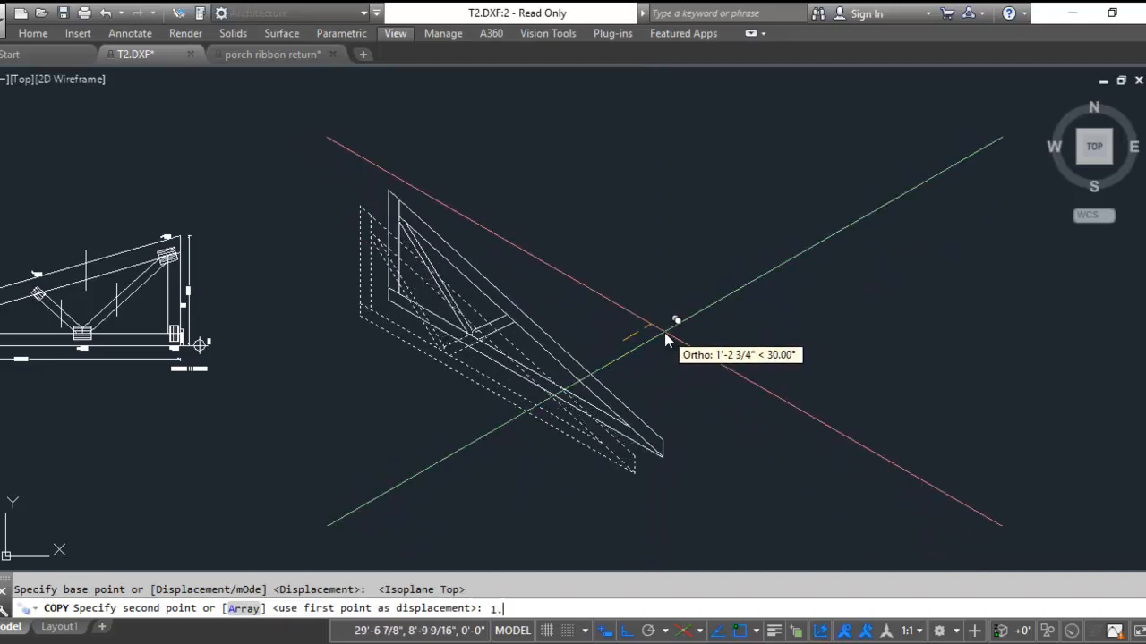
{"action": "type", "text": "5"}
{"action": "key", "text": "Return"}
{"action": "key", "text": "Escape"}
Draw a depth line joining the peak corners of the truss's front and back faces
{"action": "scroll", "coordinate": [396, 226], "scroll_direction": "up", "scroll_amount": 3}
{"action": "middle_click_drag", "start_coordinate": [396, 225], "coordinate": [358, 187]}
{"action": "type", "text": "l"}
{"action": "key", "text": "Return"}
{"action": "left_click", "coordinate": [343, 198]}
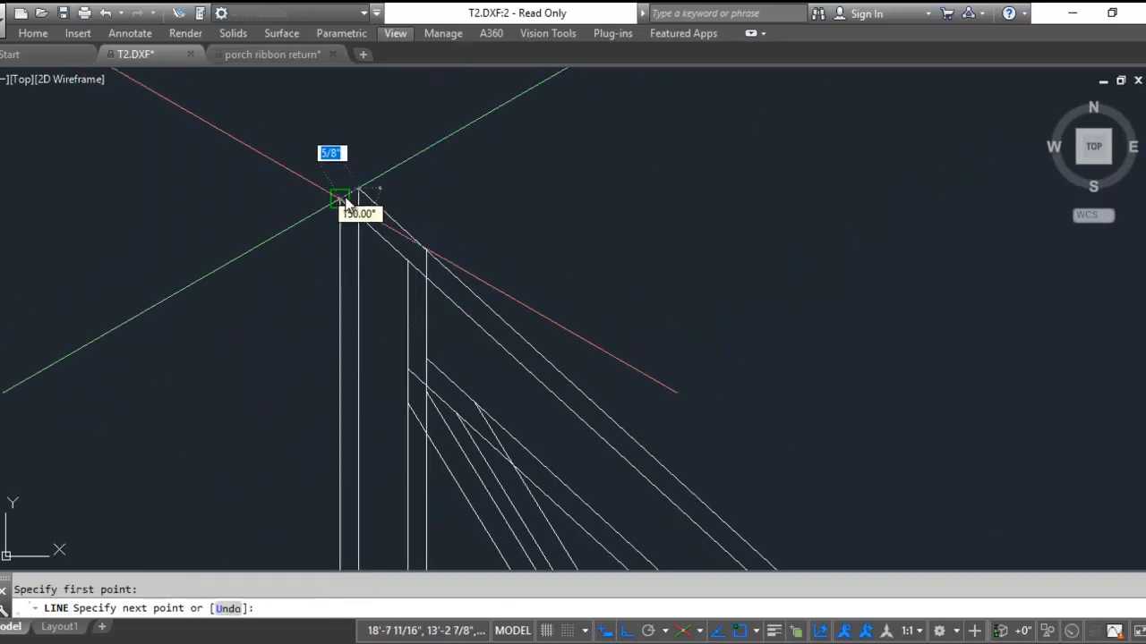
{"action": "scroll", "coordinate": [346, 198], "scroll_direction": "down", "scroll_amount": 2}
{"action": "scroll", "coordinate": [396, 455], "scroll_direction": "up", "scroll_amount": 5}
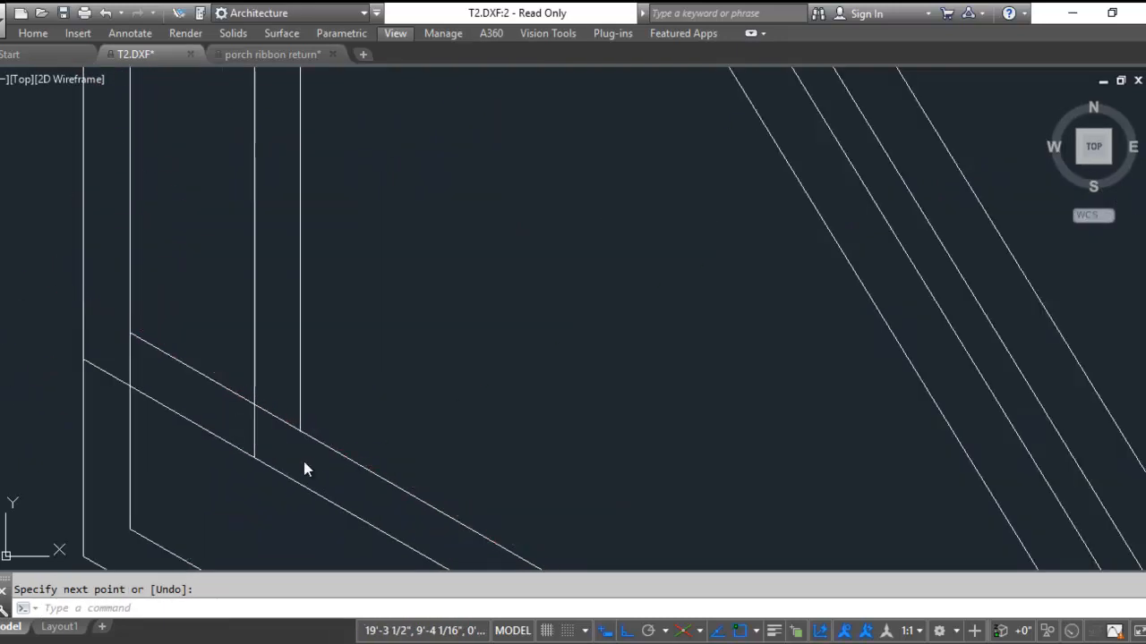
Draw a depth line joining the front and back faces at the foot of the vertical member's inner edge
{"action": "key", "text": "Return"}
{"action": "left_click", "coordinate": [256, 457]}
{"action": "left_click", "coordinate": [303, 429]}
{"action": "key", "text": "Return"}
{"action": "scroll", "coordinate": [383, 265], "scroll_direction": "down", "scroll_amount": 5}
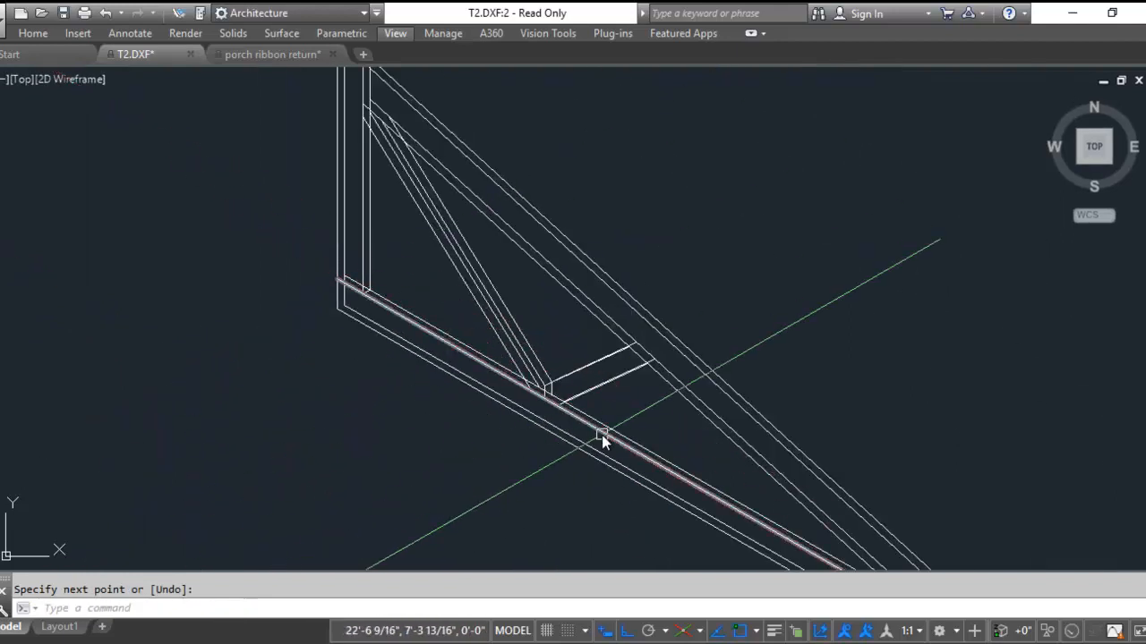
{"action": "scroll", "coordinate": [809, 456], "scroll_direction": "up", "scroll_amount": 2}
{"action": "middle_click_drag", "start_coordinate": [809, 457], "coordinate": [490, 231]}
{"action": "middle_click_drag", "start_coordinate": [601, 376], "coordinate": [479, 189]}
{"action": "scroll", "coordinate": [517, 222], "scroll_direction": "up", "scroll_amount": 2}
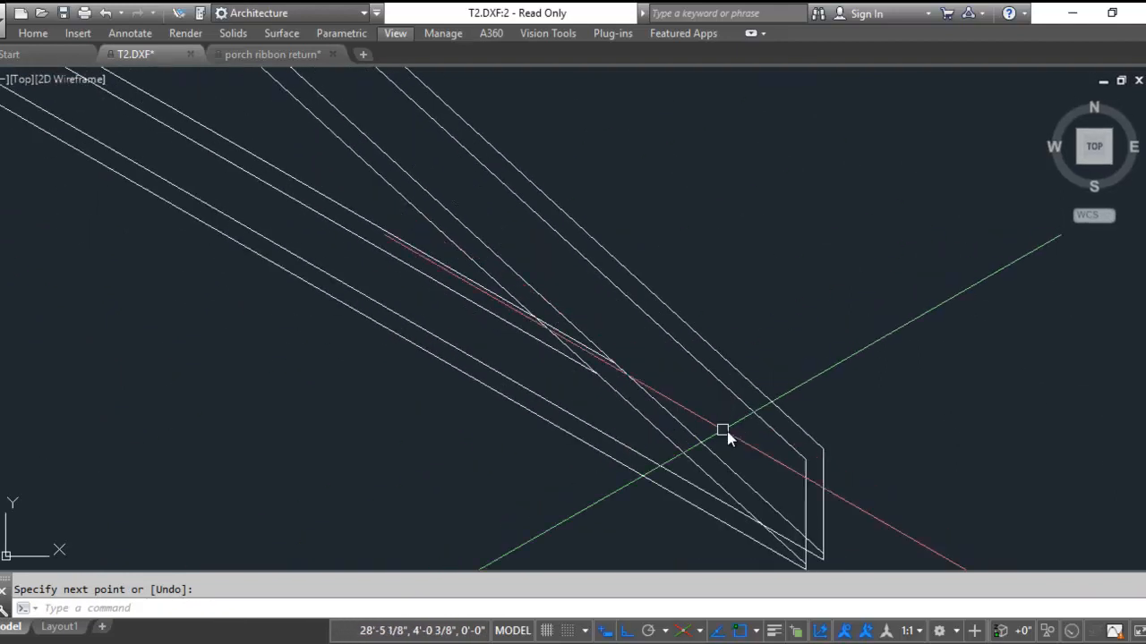
{"action": "key", "text": "Return"}
{"action": "left_click", "coordinate": [808, 467]}
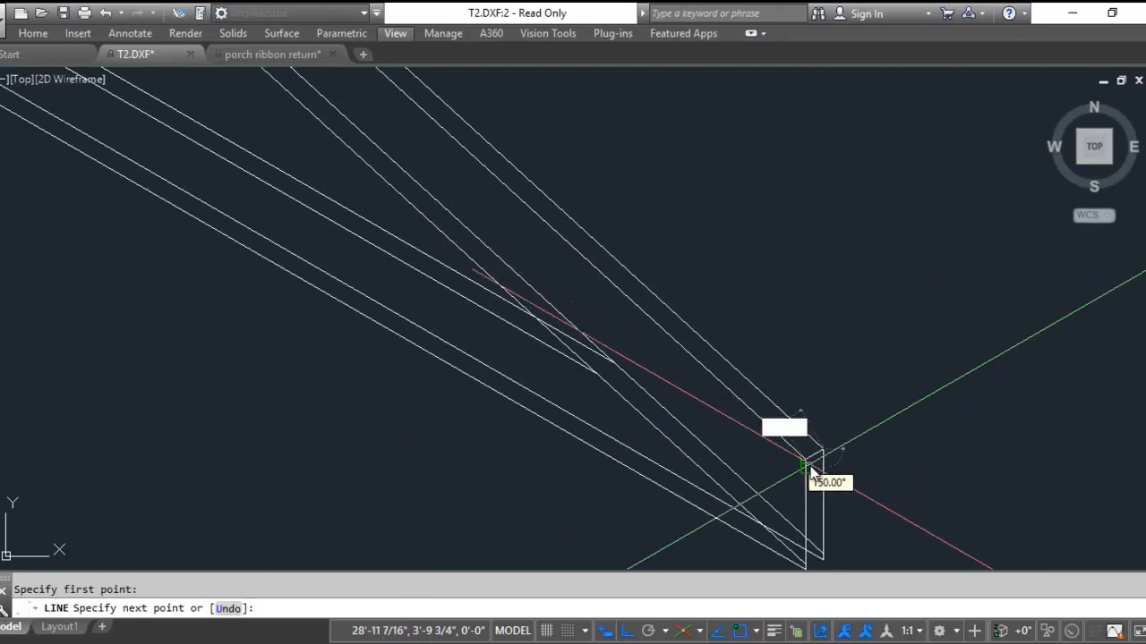
{"action": "scroll", "coordinate": [808, 467], "scroll_direction": "up", "scroll_amount": 2}
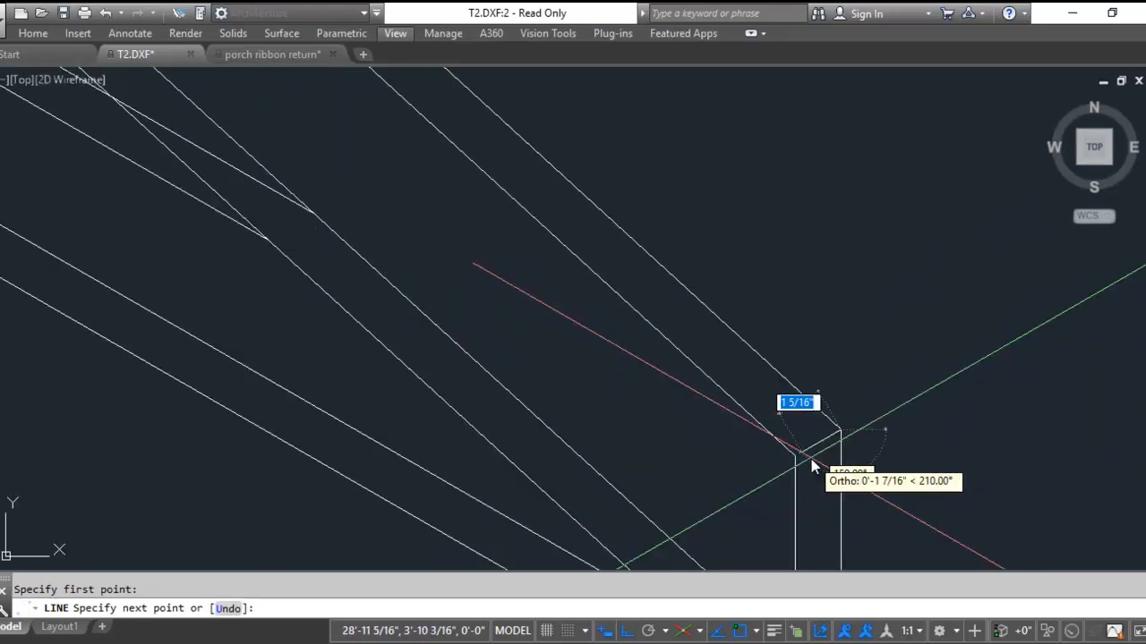
{"action": "key", "text": "Escape"}
{"action": "scroll", "coordinate": [829, 389], "scroll_direction": "down", "scroll_amount": 4}
Draw depth lines joining the front and back faces at the upper and lower corners of the truss's heel end
{"action": "middle_click_drag", "start_coordinate": [829, 388], "coordinate": [703, 315]}
{"action": "key", "text": "Return"}
{"action": "scroll", "coordinate": [724, 307], "scroll_direction": "up", "scroll_amount": 4}
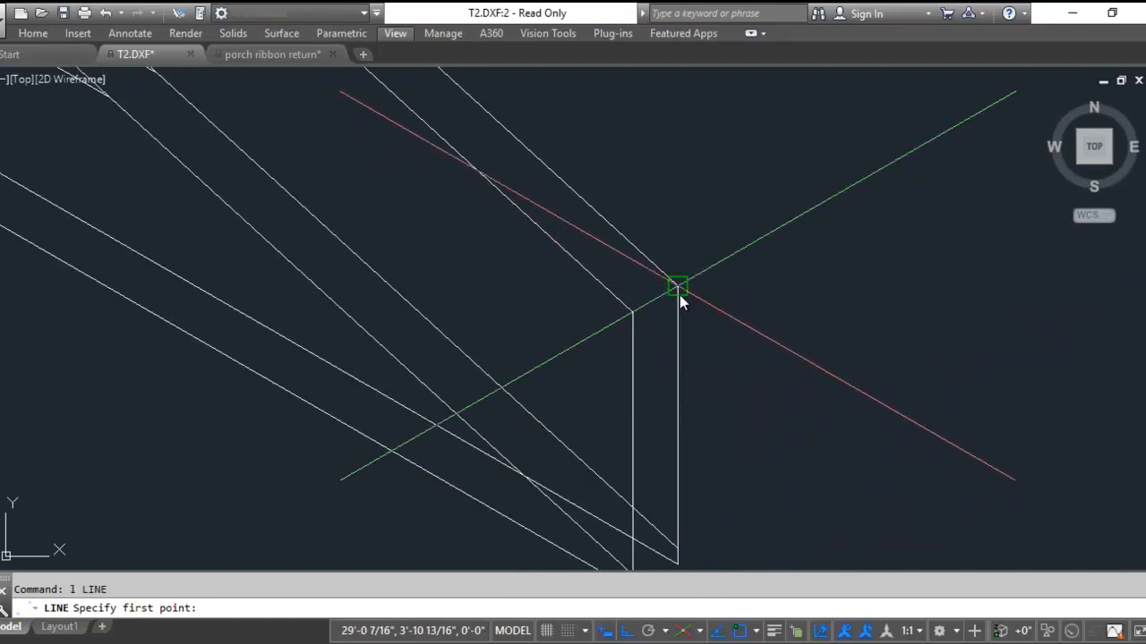
{"action": "left_click", "coordinate": [680, 295]}
{"action": "left_click", "coordinate": [629, 325]}
{"action": "key", "text": "Return"}
{"action": "middle_click_drag", "start_coordinate": [715, 559], "coordinate": [640, 349]}
{"action": "left_click", "coordinate": [603, 361]}
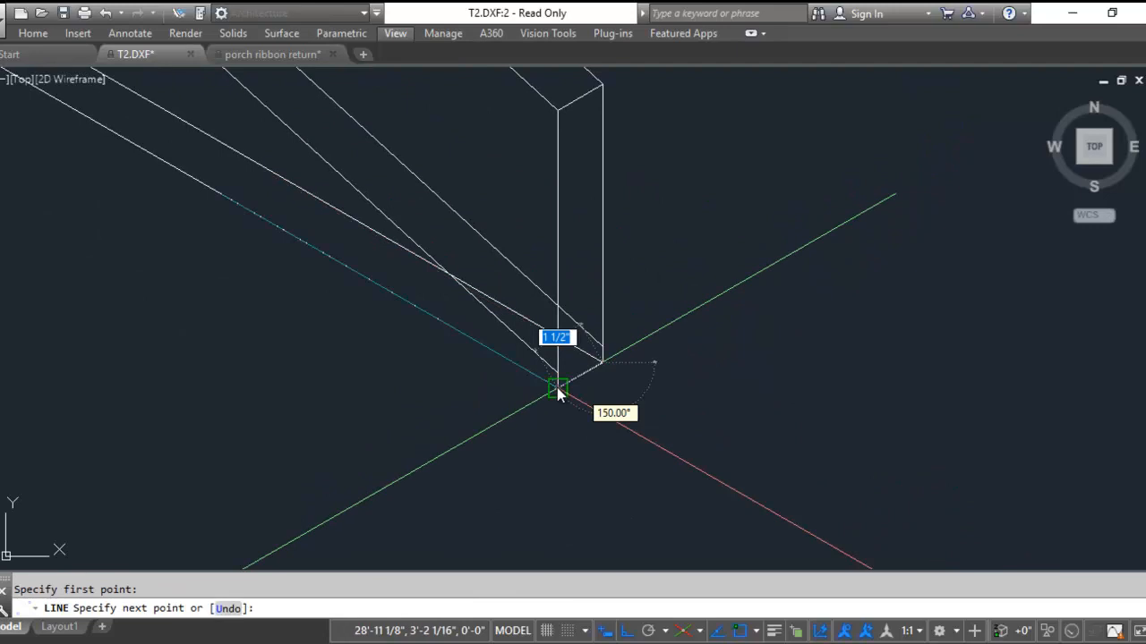
{"action": "scroll", "coordinate": [641, 392], "scroll_direction": "down", "scroll_amount": 4}
{"action": "scroll", "coordinate": [643, 399], "scroll_direction": "down", "scroll_amount": 4}
{"action": "middle_click_drag", "start_coordinate": [499, 315], "coordinate": [579, 366]}
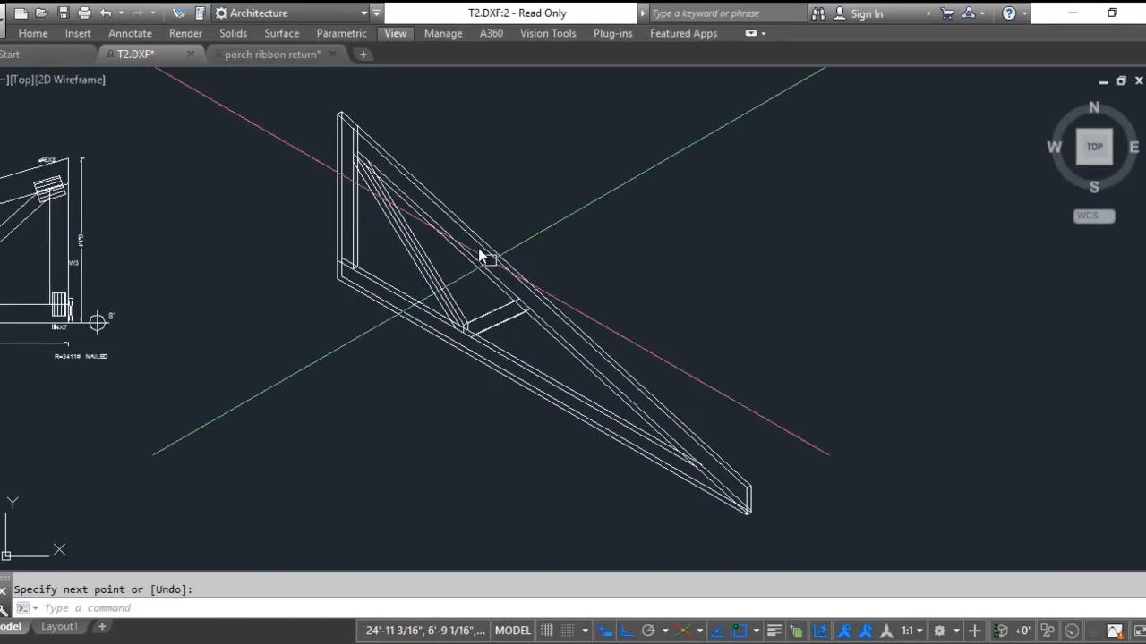
Erase the back face's hidden outer vertical edge below the peak
{"action": "scroll", "coordinate": [342, 116], "scroll_direction": "up", "scroll_amount": 4}
{"action": "key", "text": "Escape"}
{"action": "type", "text": "e"}
{"action": "key", "text": "Return"}
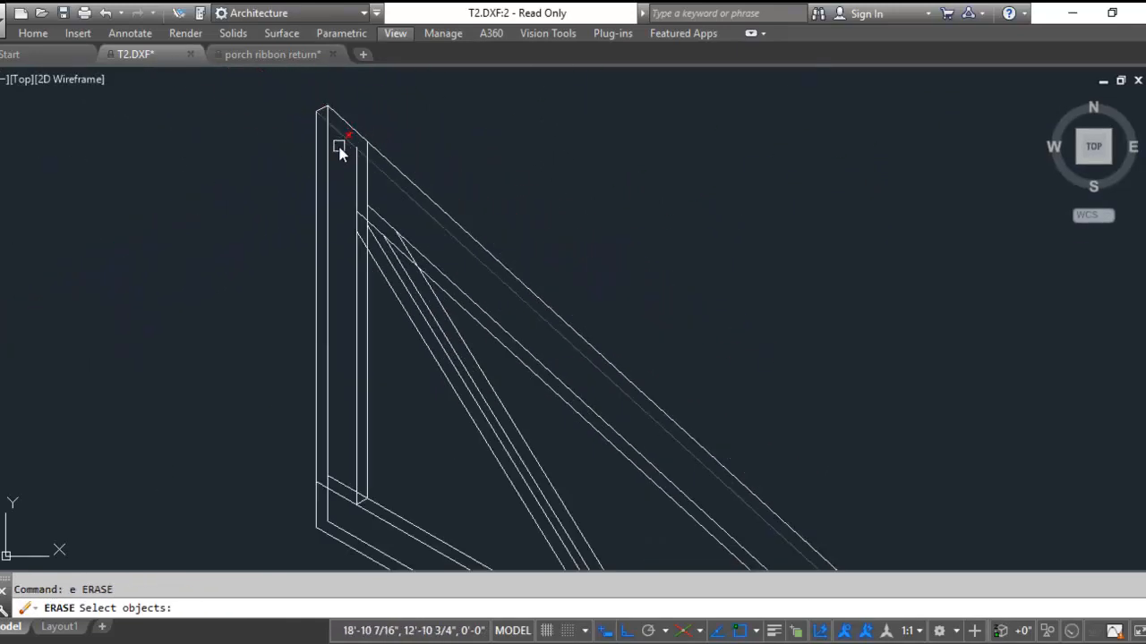
{"action": "key", "text": "Escape"}
Trim the back inner edge of the vertical member above the long web's front lower edge
{"action": "scroll", "coordinate": [371, 255], "scroll_direction": "up", "scroll_amount": 4}
{"action": "type", "text": "tr"}
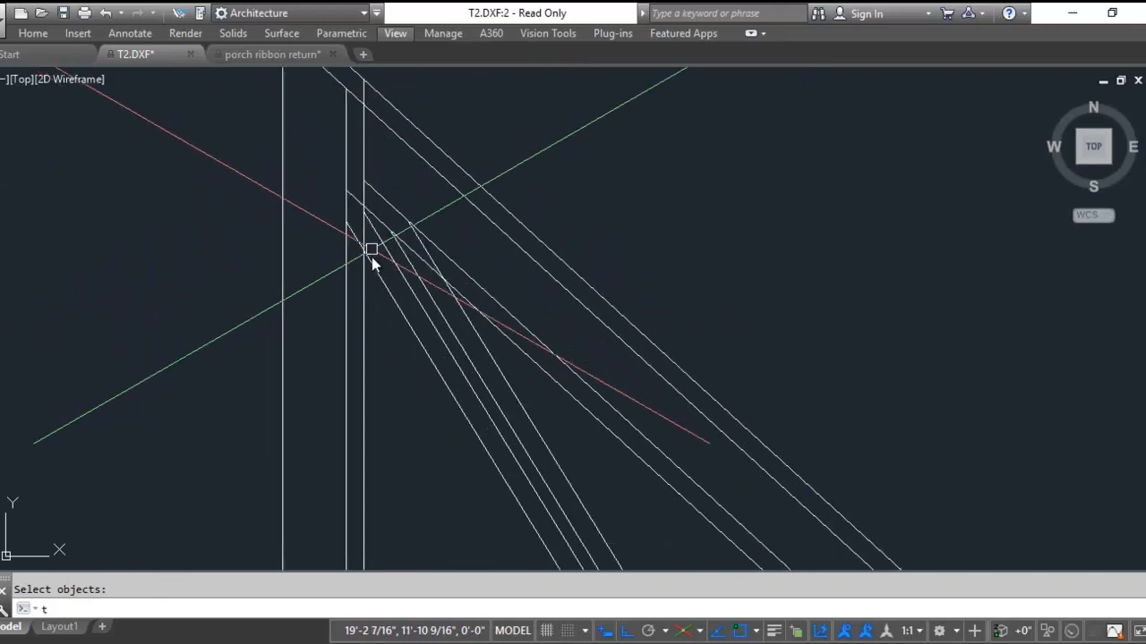
{"action": "key", "text": "Return"}
{"action": "left_click", "coordinate": [373, 268]}
{"action": "key", "text": "Return"}
{"action": "left_click", "coordinate": [353, 197]}
{"action": "key", "text": "Return"}
{"action": "scroll", "coordinate": [367, 204], "scroll_direction": "down", "scroll_amount": 4}
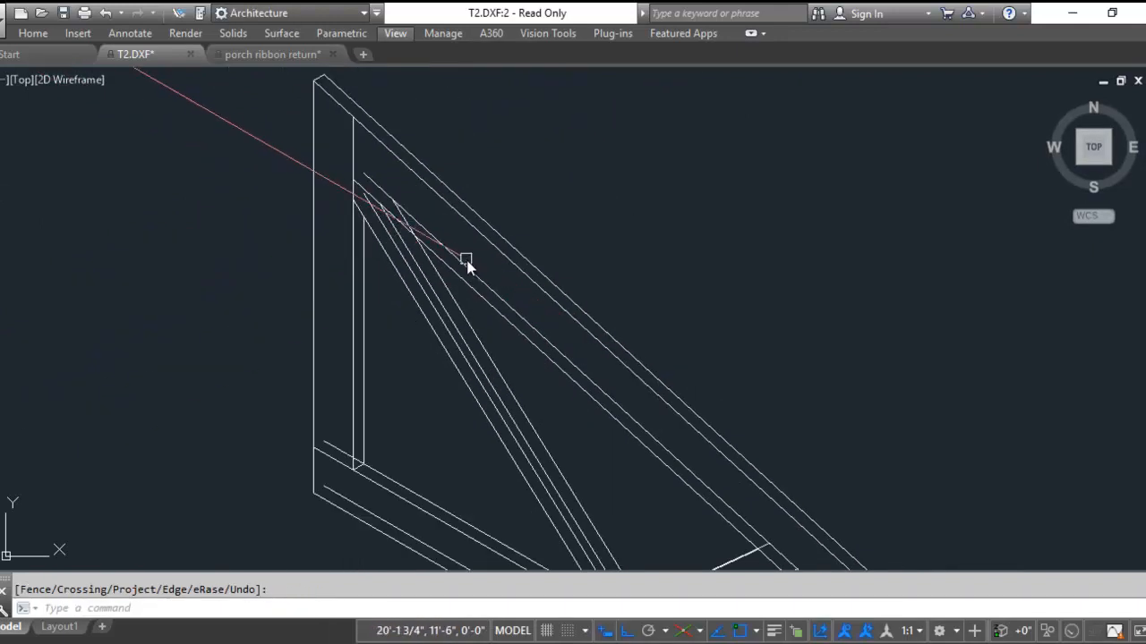
Erase the hidden back lower edges of the long web and the top chord
{"action": "key", "text": "Escape"}
{"action": "type", "text": "e"}
{"action": "key", "text": "Return"}
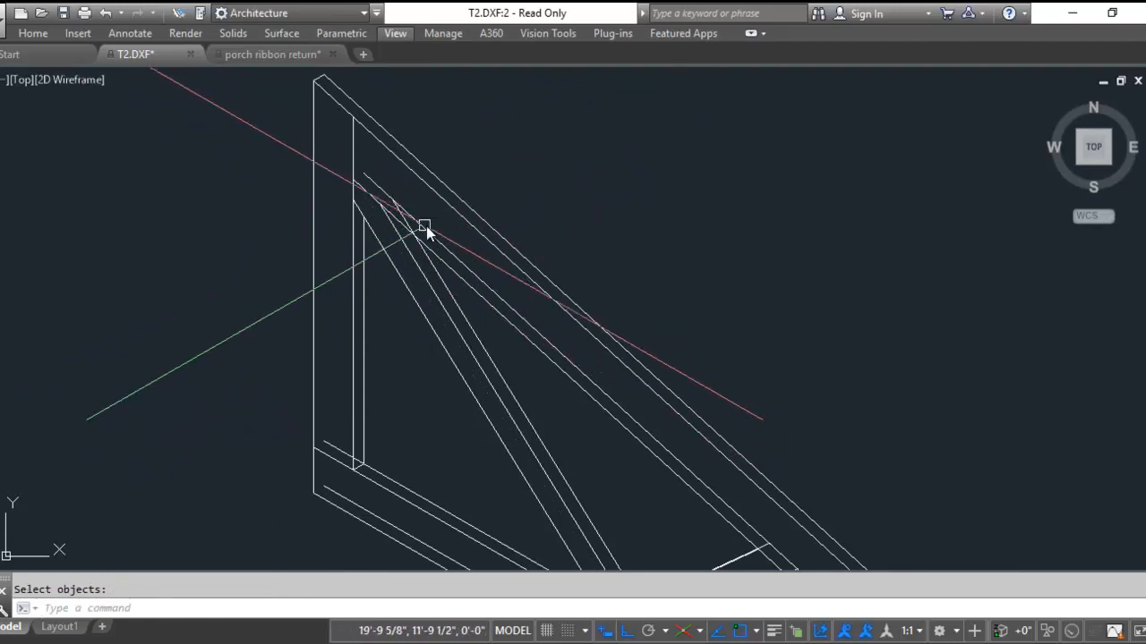
{"action": "scroll", "coordinate": [383, 204], "scroll_direction": "up", "scroll_amount": 3}
Trim the long web's back upper edge at the top chord and the bottom chord's back upper edge at the vertical member
{"action": "type", "text": "t"}
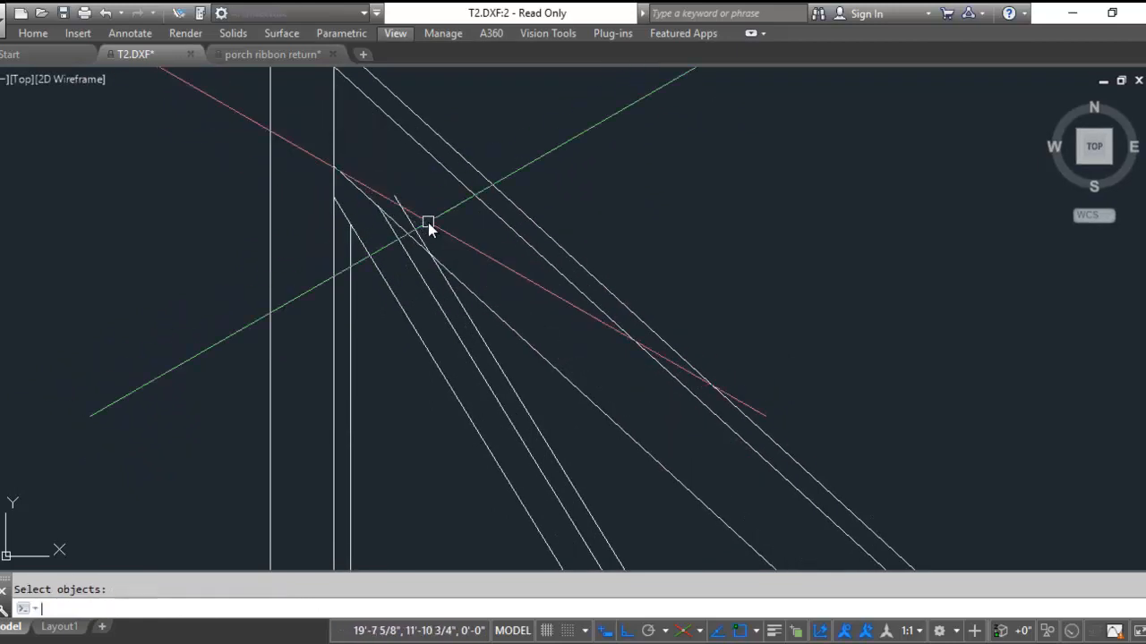
{"action": "type", "text": "r"}
{"action": "key", "text": "Return"}
{"action": "key", "text": "Return"}
{"action": "left_click", "coordinate": [404, 212]}
{"action": "scroll", "coordinate": [412, 179], "scroll_direction": "down", "scroll_amount": 3}
{"action": "scroll", "coordinate": [413, 284], "scroll_direction": "up", "scroll_amount": 3}
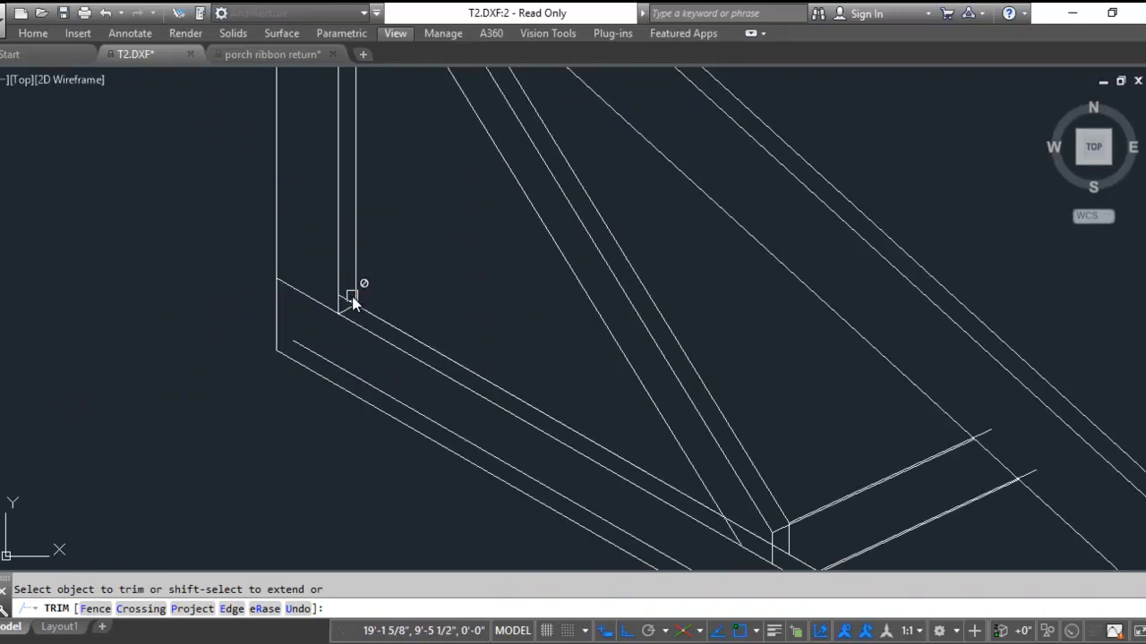
{"action": "key", "text": "Return"}
Erase the hidden back lower edge of the bottom chord
{"action": "type", "text": "e"}
{"action": "key", "text": "Return"}
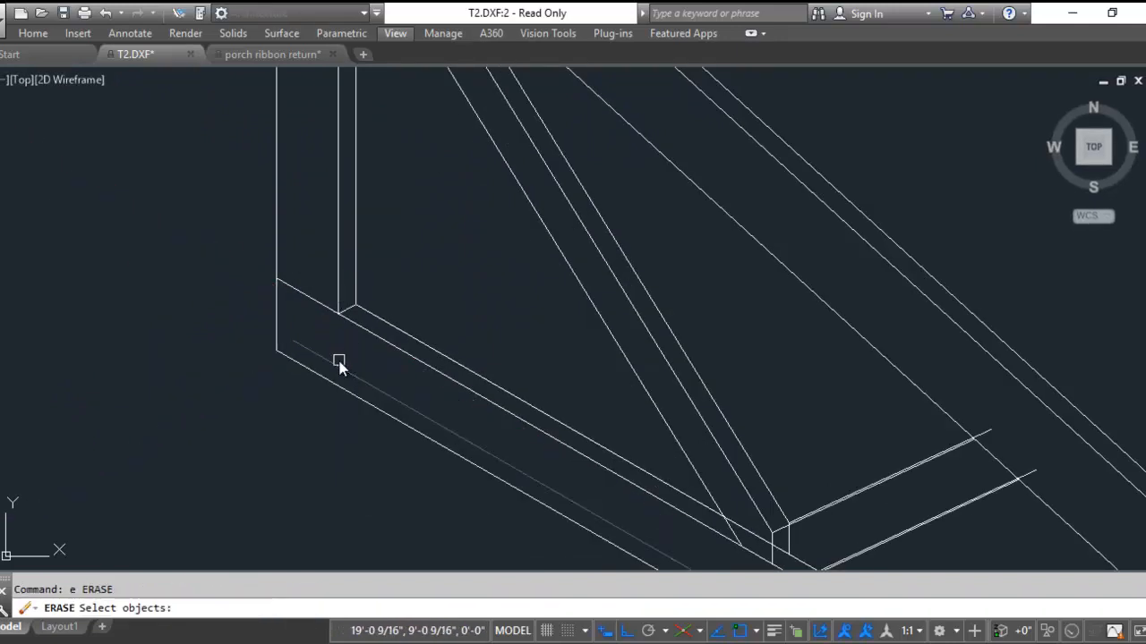
{"action": "left_click", "coordinate": [338, 362]}
{"action": "key", "text": "Return"}
Trim the bottom chord's back upper edge between the long web's front lower edge and the short web's lower edge
{"action": "scroll", "coordinate": [346, 315], "scroll_direction": "down", "scroll_amount": 3}
{"action": "scroll", "coordinate": [582, 439], "scroll_direction": "up", "scroll_amount": 3}
{"action": "type", "text": "tr"}
{"action": "key", "text": "Return"}
{"action": "left_click", "coordinate": [490, 371]}
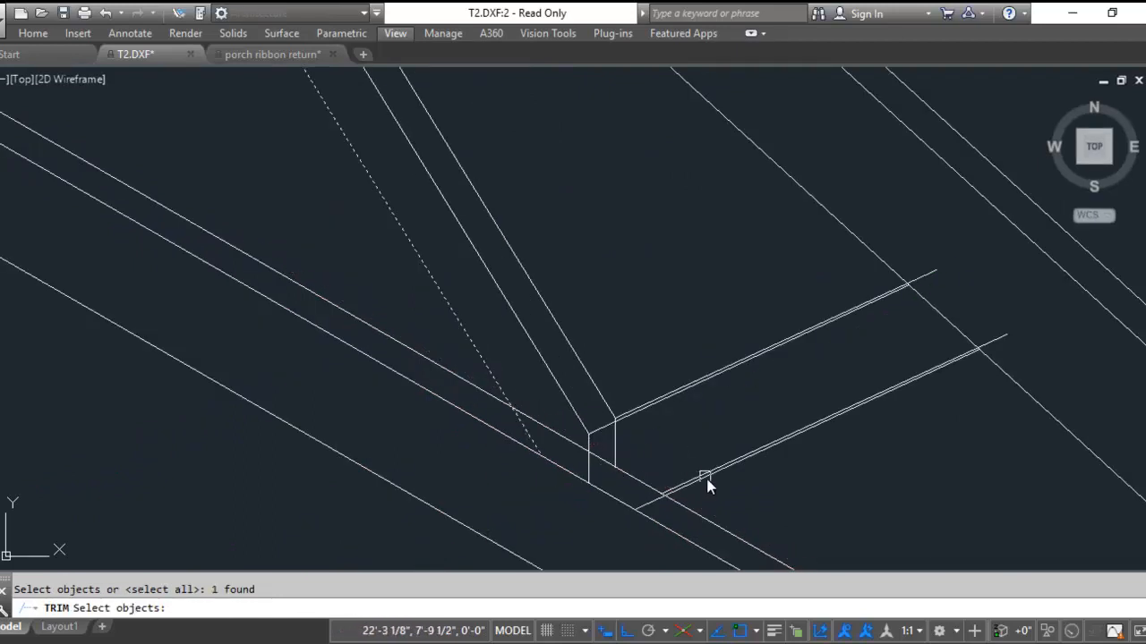
{"action": "left_click", "coordinate": [665, 498]}
{"action": "scroll", "coordinate": [604, 447], "scroll_direction": "up", "scroll_amount": 3}
{"action": "key", "text": "Return"}
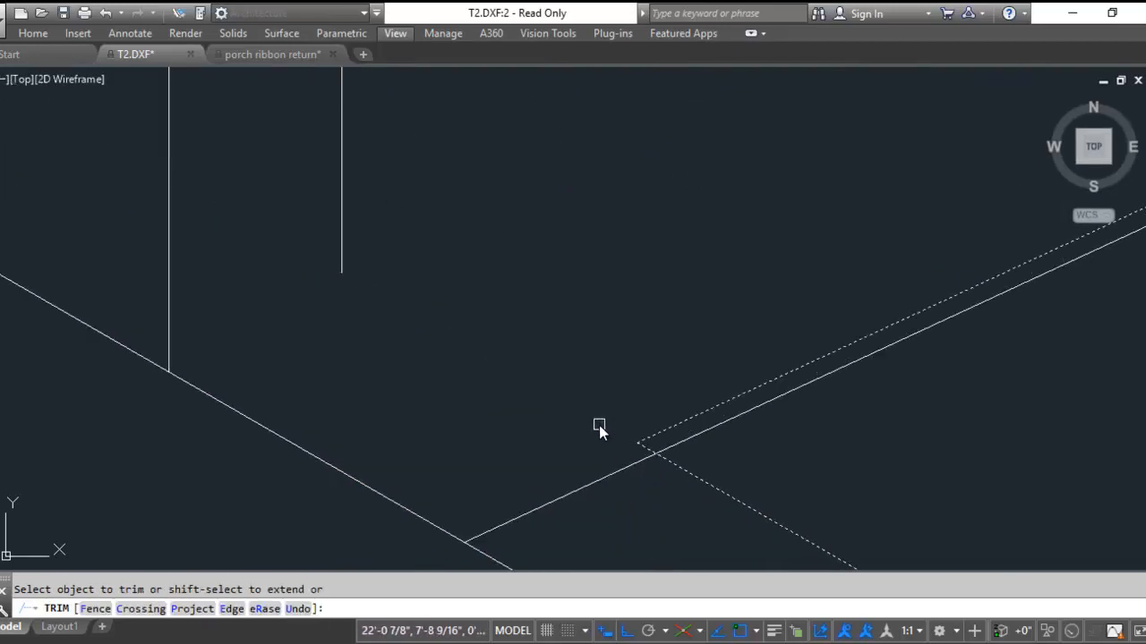
{"action": "key", "text": "Escape"}
{"action": "type", "text": "tr"}
{"action": "key", "text": "Return"}
{"action": "key", "text": "Return"}
{"action": "scroll", "coordinate": [644, 452], "scroll_direction": "down", "scroll_amount": 5}
Erase the short web's hidden back lower edge and the back vertical line at the joint between the webs
{"action": "type", "text": "e"}
{"action": "key", "text": "Return"}
{"action": "left_click", "coordinate": [646, 447]}
{"action": "key", "text": "Return"}
{"action": "scroll", "coordinate": [577, 340], "scroll_direction": "up", "scroll_amount": 2}
{"action": "type", "text": "e"}
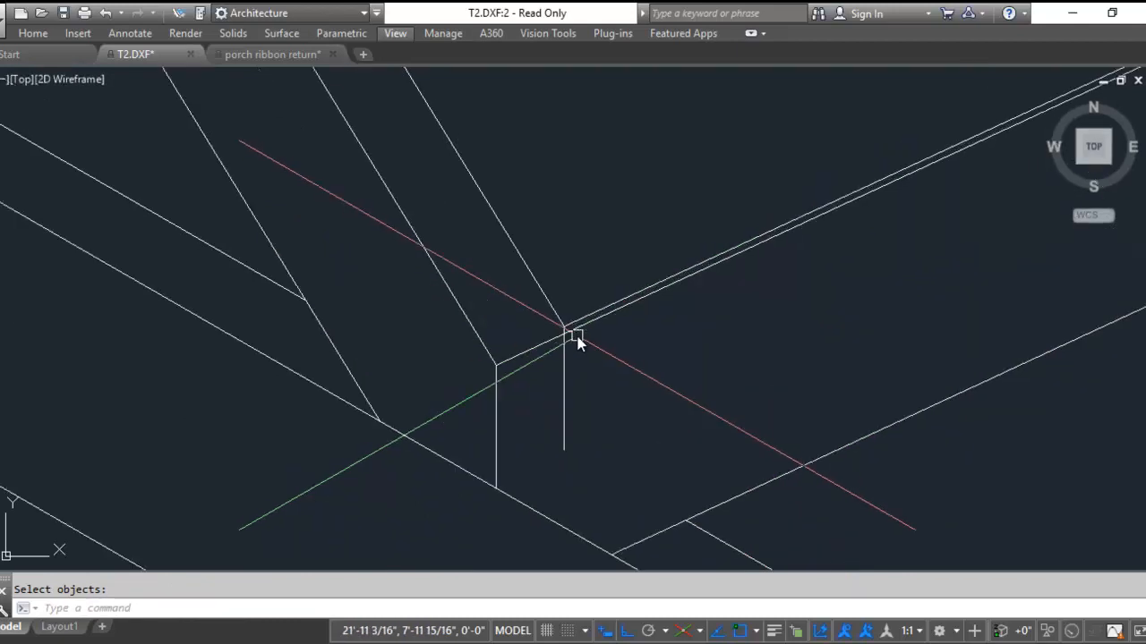
{"action": "left_click", "coordinate": [565, 366]}
{"action": "key", "text": "Return"}
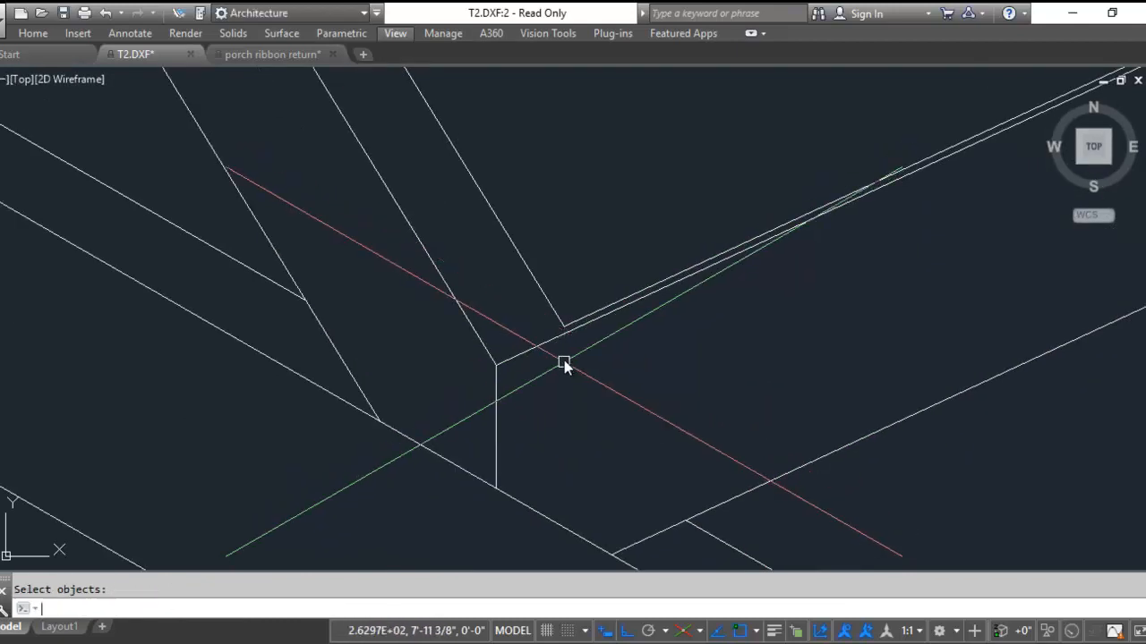
{"action": "type", "text": "l"}
{"action": "key", "text": "Return"}
{"action": "left_click", "coordinate": [563, 326]}
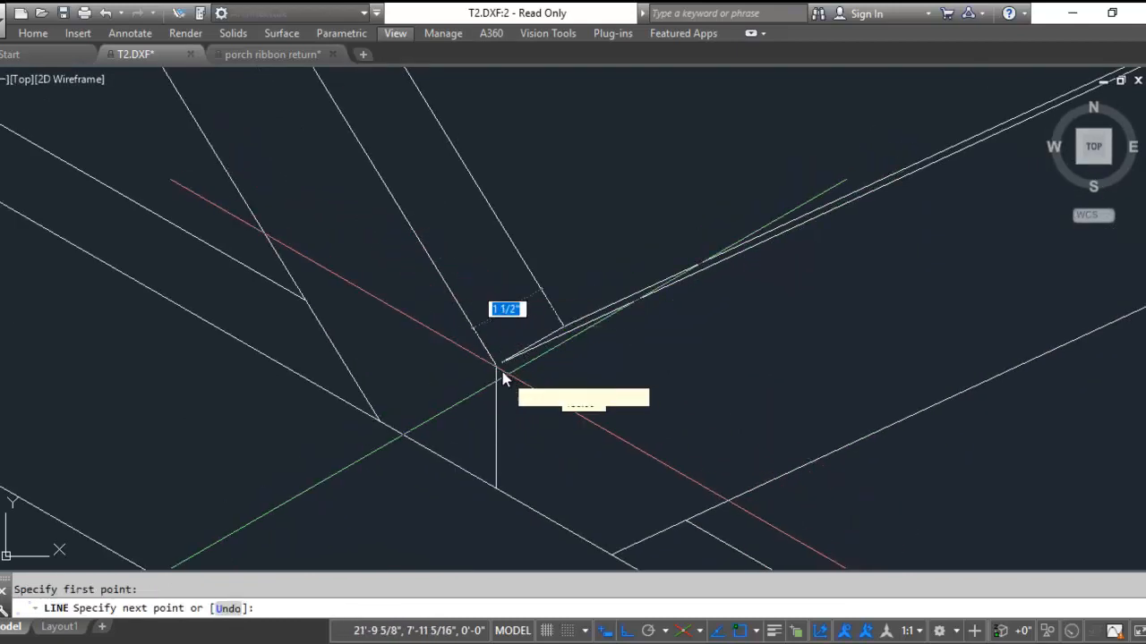
{"action": "scroll", "coordinate": [498, 366], "scroll_direction": "down", "scroll_amount": 3}
{"action": "key", "text": "Return"}
{"action": "left_click", "coordinate": [533, 372]}
{"action": "key", "text": "Escape"}
Draw a depth line between the back and front corners where the two webs meet, snapping to the front endpoint
{"action": "scroll", "coordinate": [533, 362], "scroll_direction": "up", "scroll_amount": 2}
{"action": "type", "text": "l"}
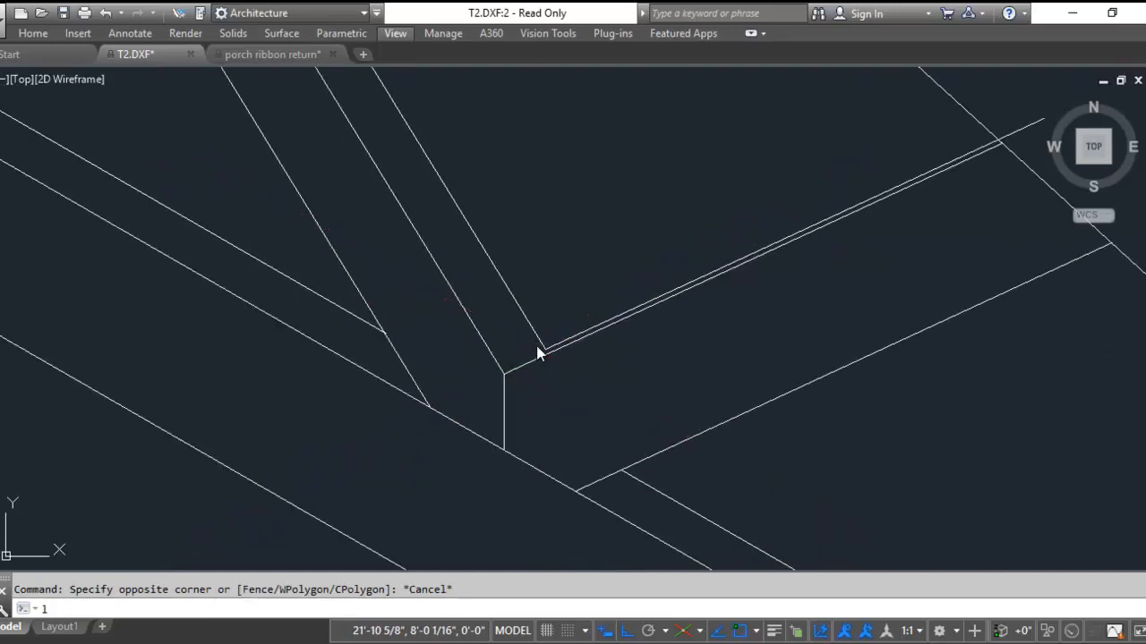
{"action": "scroll", "coordinate": [537, 353], "scroll_direction": "up", "scroll_amount": 2}
{"action": "key", "text": "Return"}
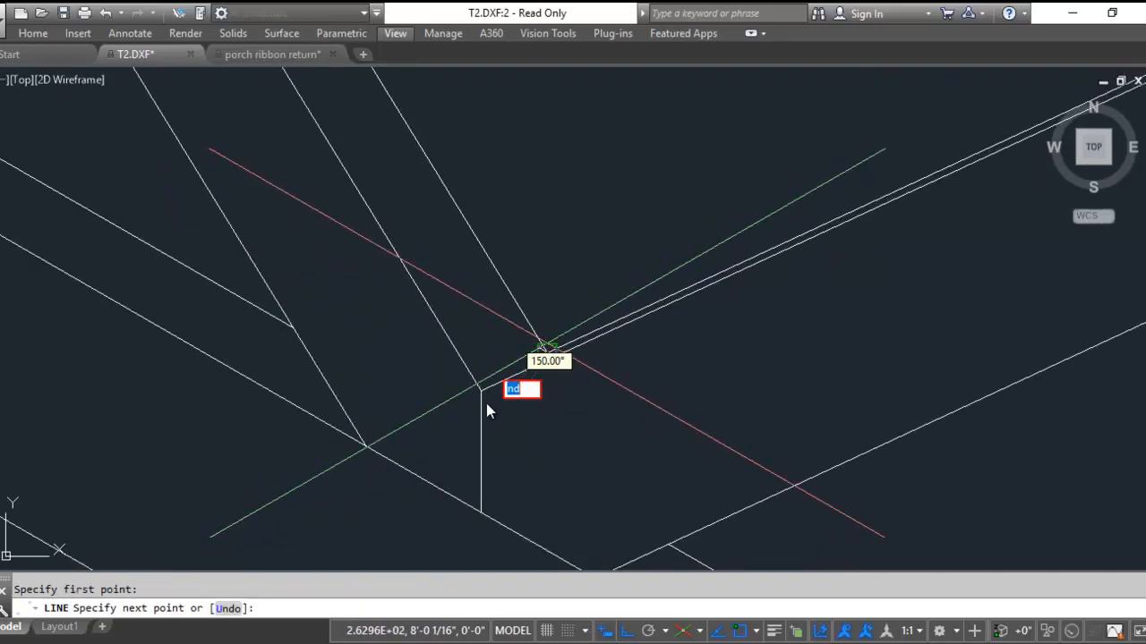
{"action": "key", "text": "Return"}
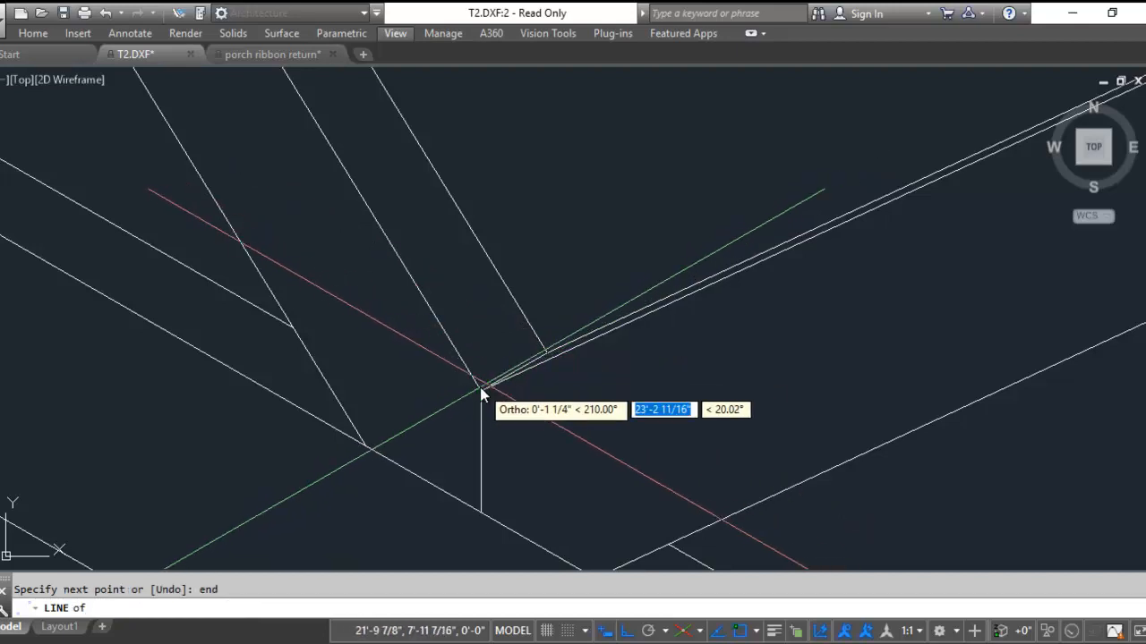
{"action": "scroll", "coordinate": [482, 391], "scroll_direction": "up", "scroll_amount": 1}
{"action": "left_click", "coordinate": [482, 392]}
{"action": "key", "text": "Return"}
{"action": "scroll", "coordinate": [591, 307], "scroll_direction": "down", "scroll_amount": 5}
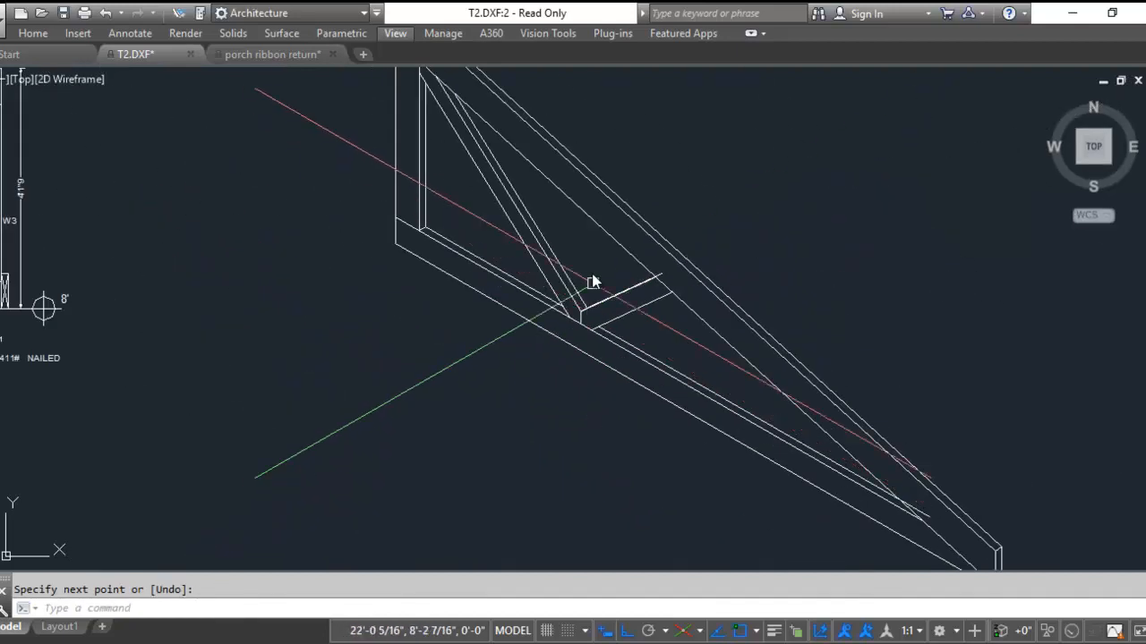
Trim the back upper edges of the short web and the bottom chord where they run past the top chord's lower edge
{"action": "scroll", "coordinate": [680, 291], "scroll_direction": "up", "scroll_amount": 1}
{"action": "type", "text": "tr"}
{"action": "key", "text": "Return"}
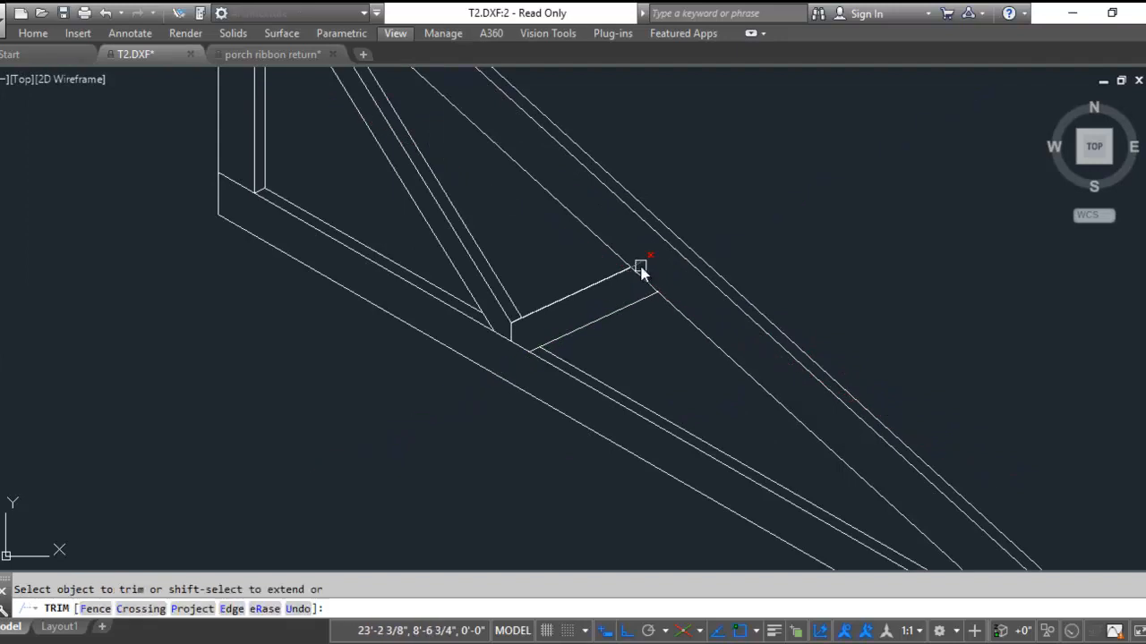
{"action": "scroll", "coordinate": [641, 267], "scroll_direction": "up", "scroll_amount": 1}
{"action": "scroll", "coordinate": [653, 269], "scroll_direction": "down", "scroll_amount": 2}
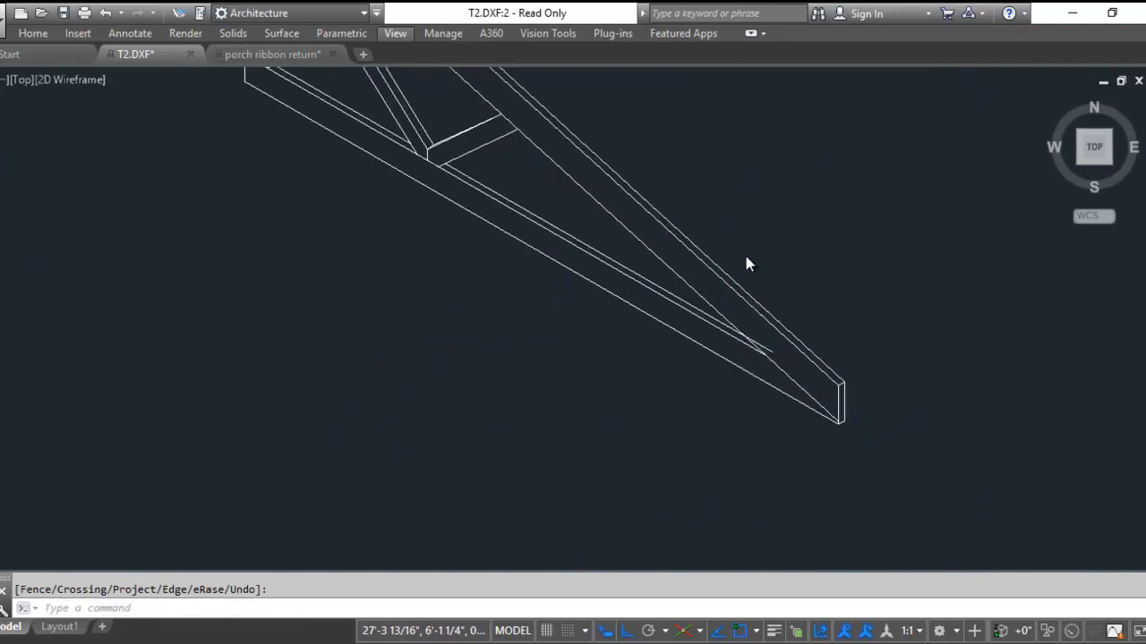
{"action": "scroll", "coordinate": [761, 304], "scroll_direction": "up", "scroll_amount": 3}
{"action": "left_click", "coordinate": [768, 358]}
{"action": "key", "text": "Escape"}
{"action": "scroll", "coordinate": [759, 360], "scroll_direction": "down", "scroll_amount": 5}
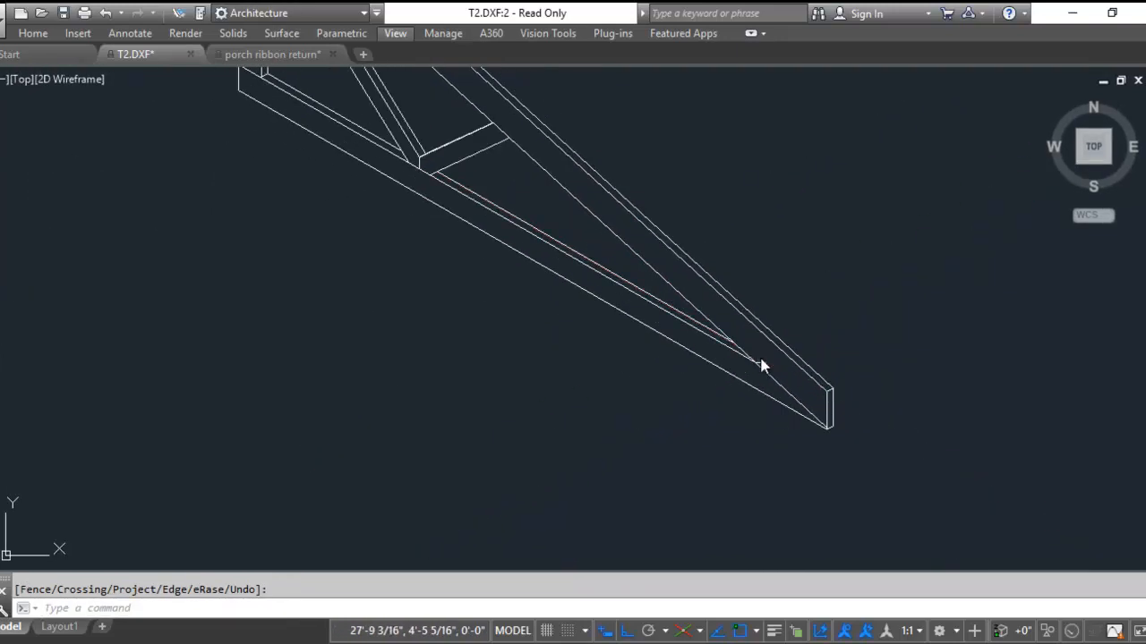
{"action": "mouse_move", "coordinate": [912, 478]}
{"action": "middle_mouse_down"}
{"action": "mouse_move", "coordinate": [775, 493]}
{"action": "mouse_move", "coordinate": [808, 529]}
{"action": "middle_mouse_up"}
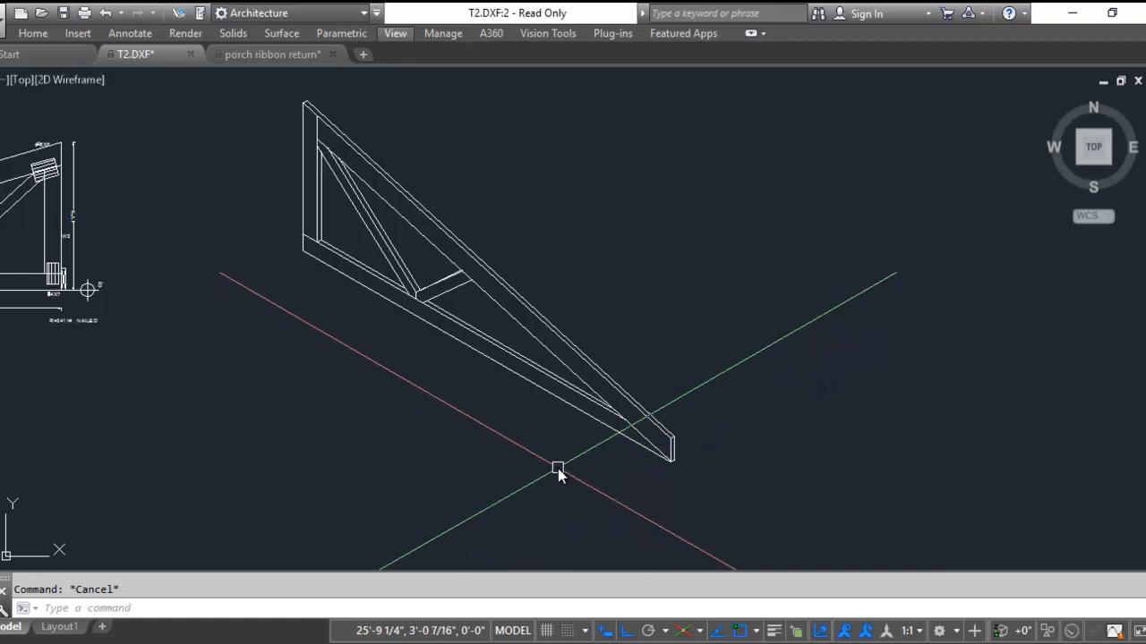
Orbit the drawing in 3D to inspect the flat isometric truss, and return to the top view
{"action": "type", "text": "bit"}
{"action": "key", "text": "Return"}
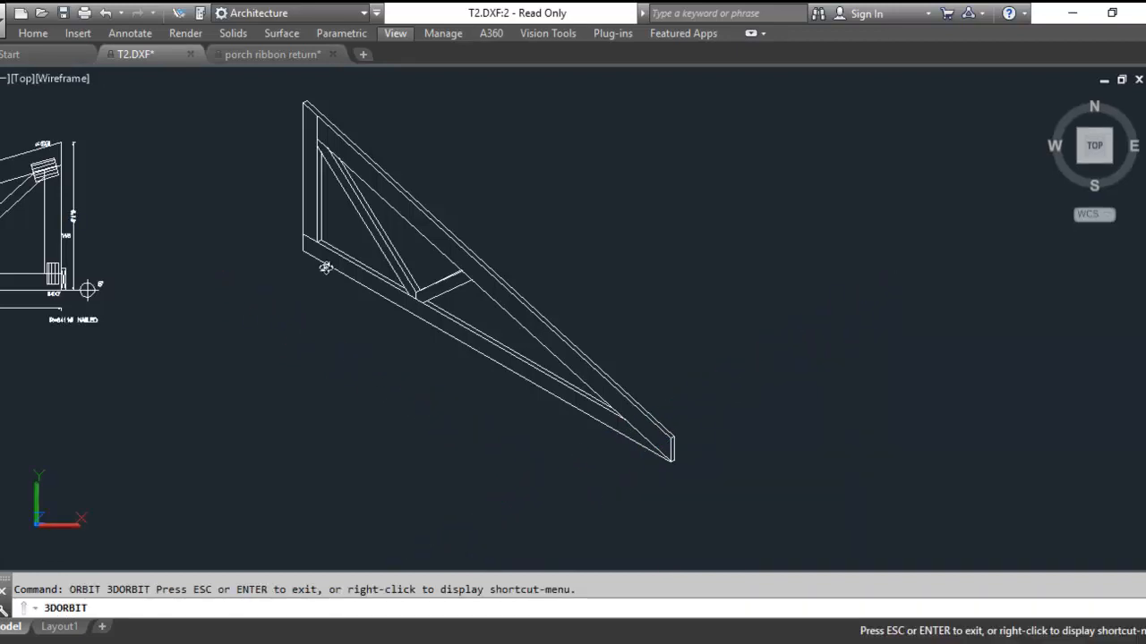
{"action": "left_click_drag", "start_coordinate": [353, 402], "coordinate": [689, 278]}
{"action": "left_click", "coordinate": [1088, 148]}
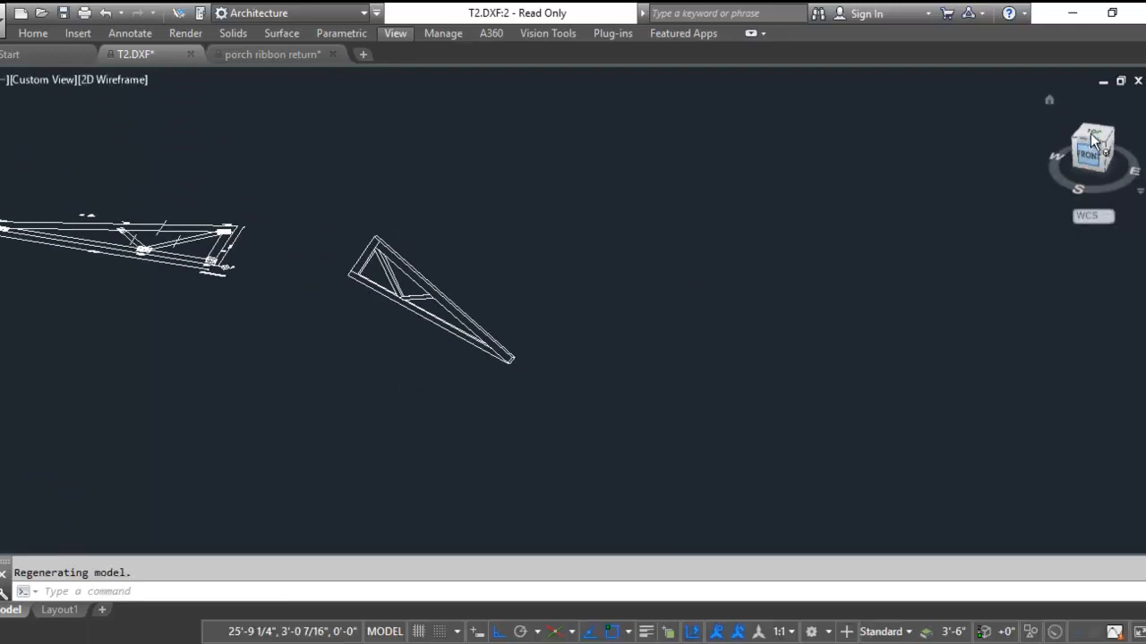
{"action": "key", "text": "Escape"}
{"action": "scroll", "coordinate": [749, 373], "scroll_direction": "up", "scroll_amount": 5}
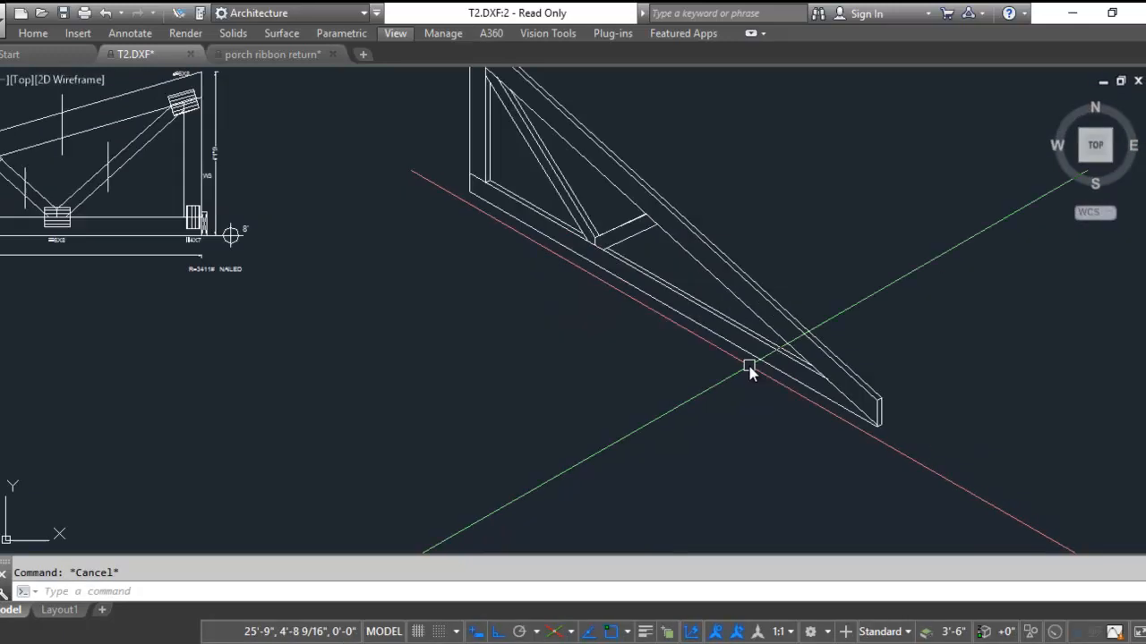